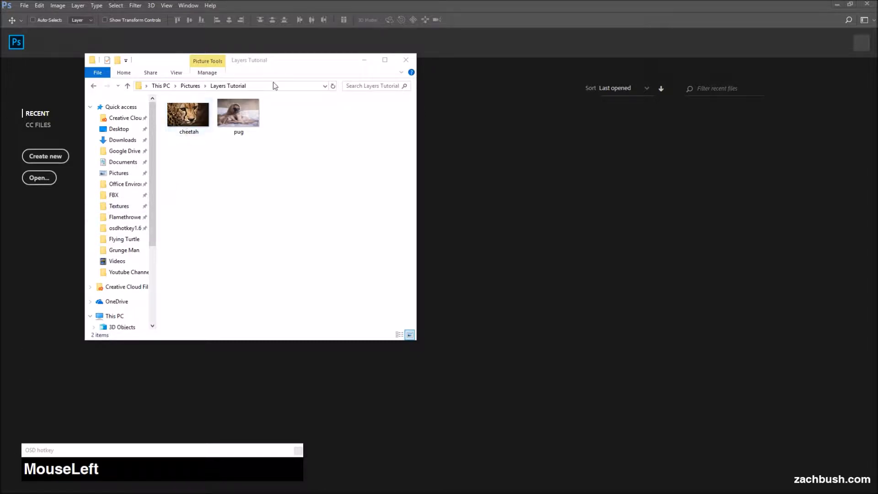
# Open the cheetah picture from the Layers Tutorial folder in Photoshop and unlock its Background layer
pyautogui.moveTo(304, 62); pyautogui.dragTo(267, 103)
pyautogui.click(160, 160)
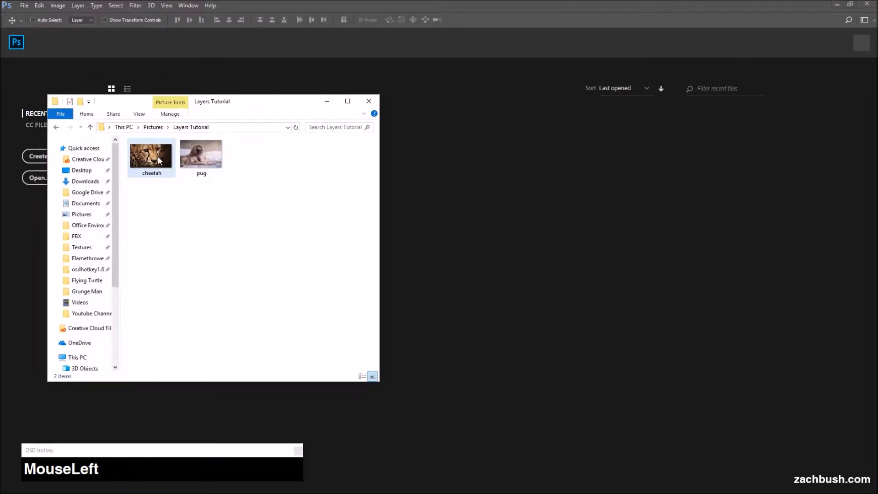
pyautogui.moveTo(147, 159); pyautogui.dragTo(533, 260)
pyautogui.moveTo(563, 300); pyautogui.dragTo(557, 290)
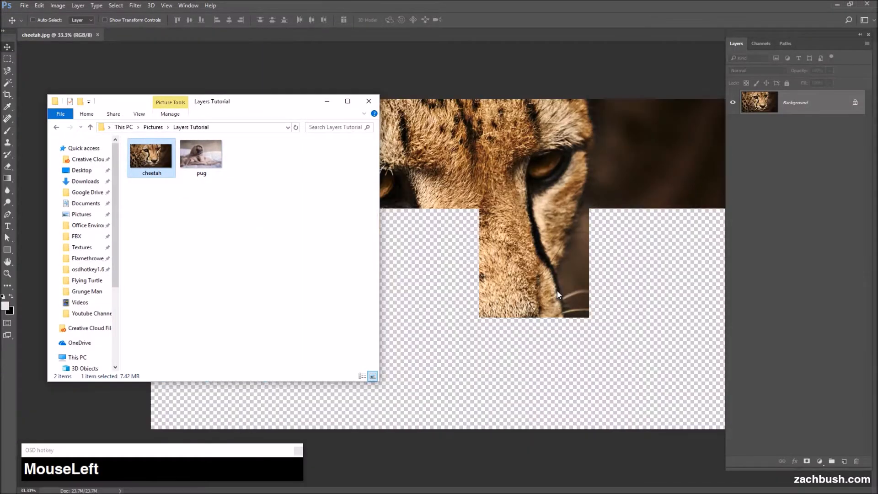
pyautogui.moveTo(305, 111); pyautogui.dragTo(0, 143)
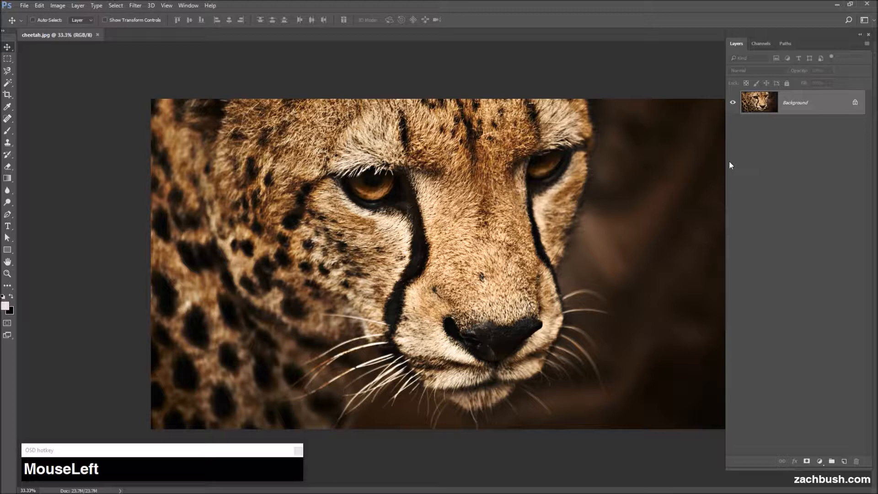
pyautogui.click(856, 103)
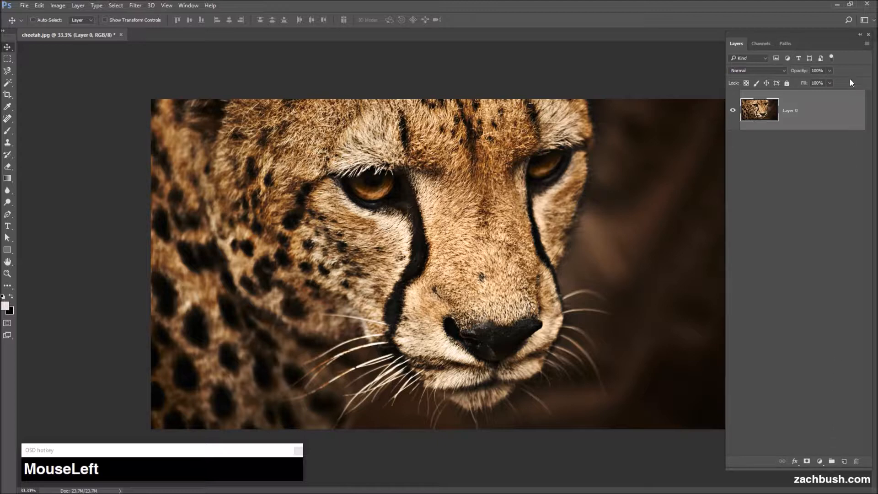
# Close the Layers panel and bring it back into the workspace
pyautogui.click(868, 35)
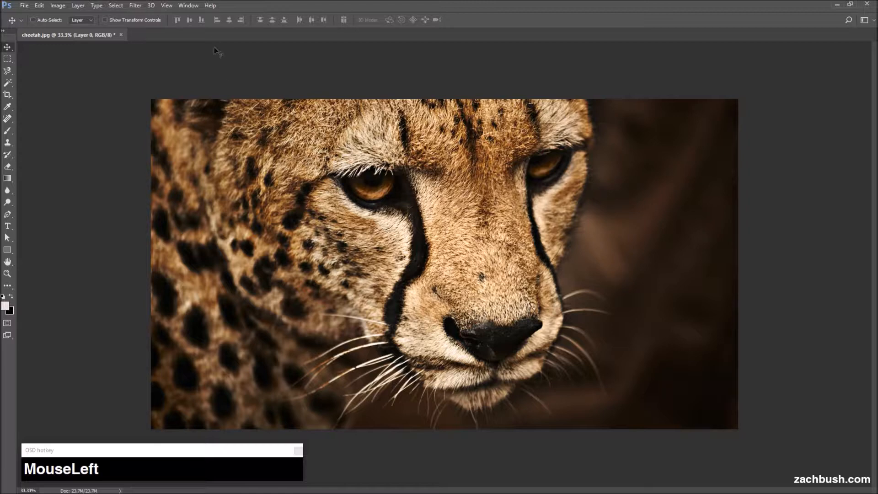
pyautogui.click(185, 7)
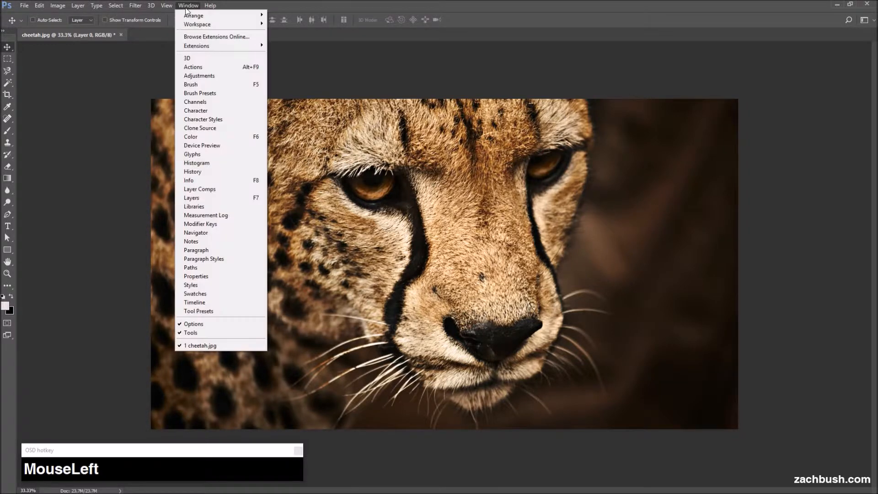
pyautogui.click(210, 200)
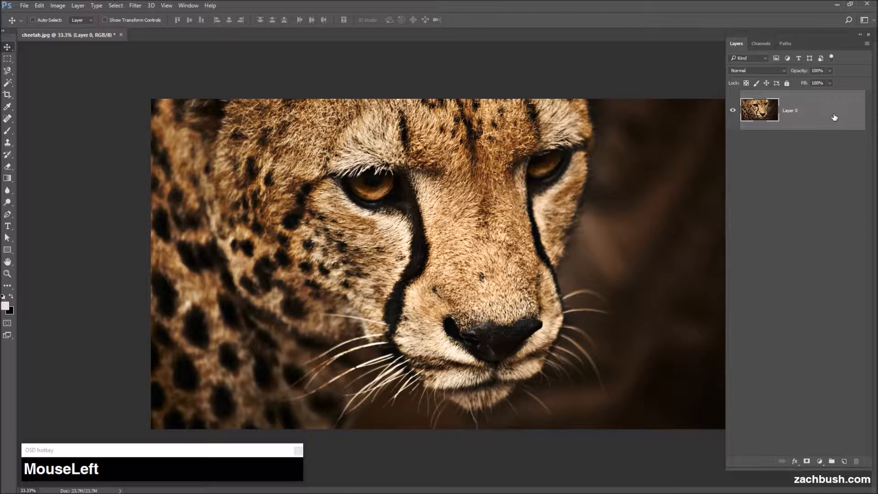
# Review the Layers panel display options and accept them with the largest thumbnail size selected
pyautogui.click(867, 44)
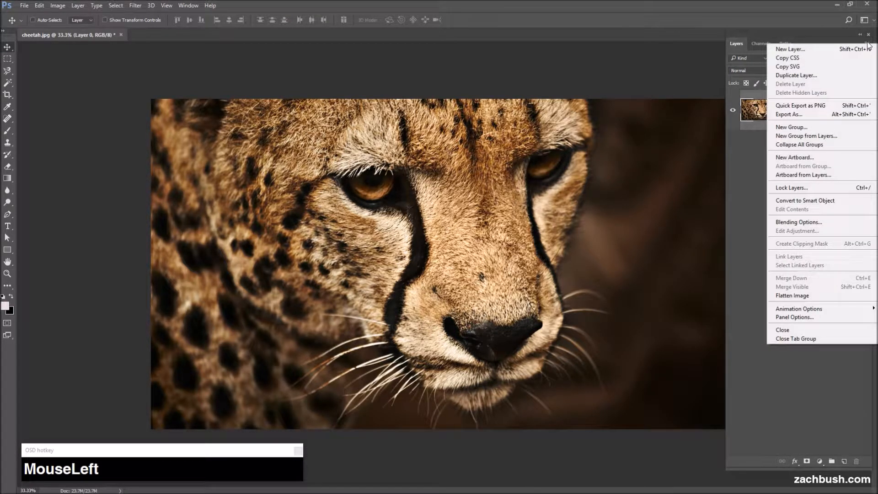
pyautogui.click(823, 317)
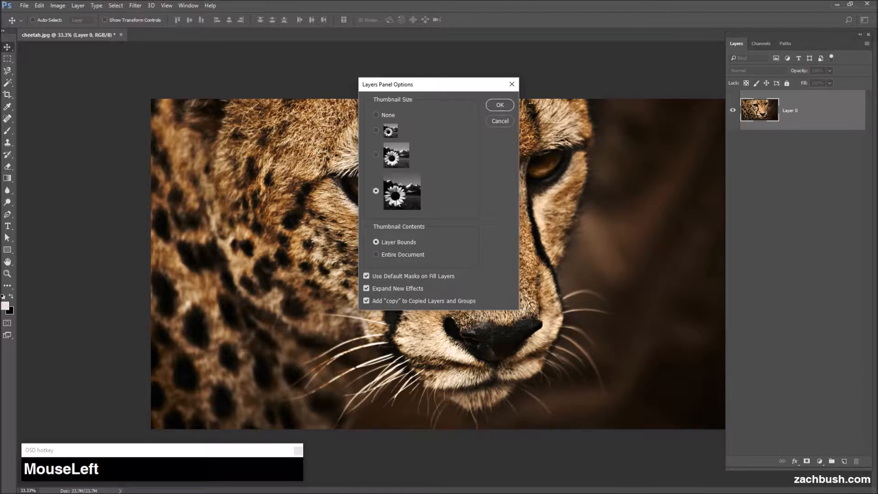
pyautogui.click(503, 105)
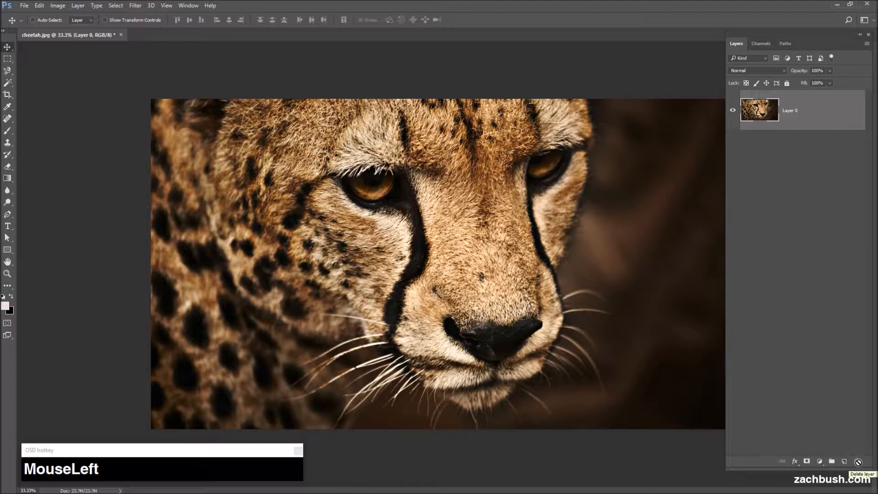
# Try to delete the only cheetah layer, then duplicate it and add a new empty layer above the copy
pyautogui.moveTo(818, 115); pyautogui.dragTo(860, 466)
pyautogui.moveTo(859, 466); pyautogui.dragTo(808, 118)
pyautogui.moveTo(813, 120); pyautogui.dragTo(847, 462)
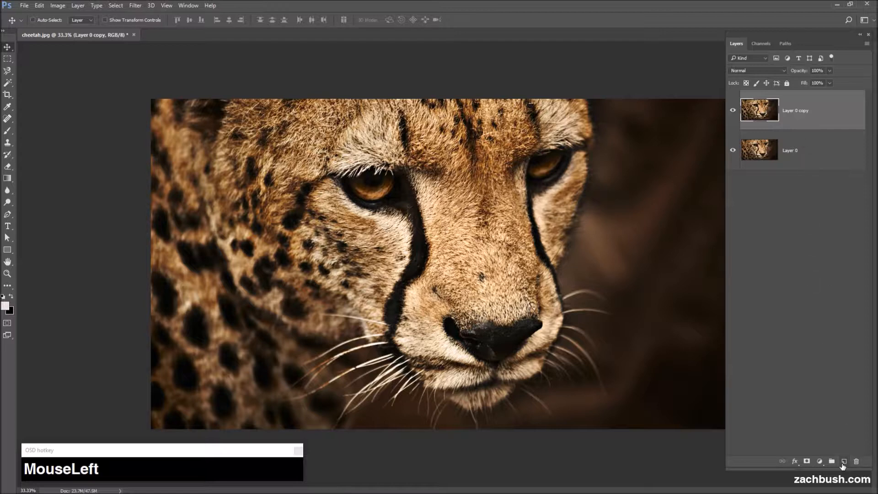
pyautogui.click(842, 462)
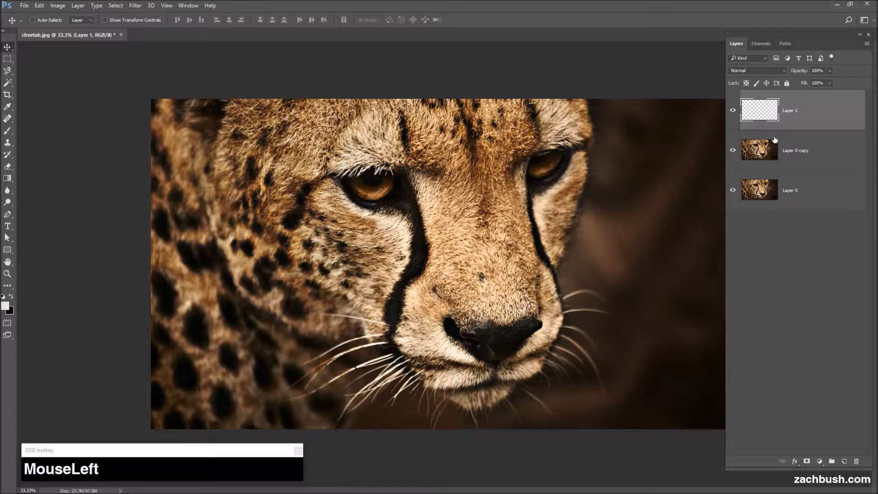
# Hide all three layers one after another, from the lowest to the topmost, and make them all visible again
pyautogui.moveTo(774, 159); pyautogui.dragTo(819, 172)
pyautogui.click(733, 191)
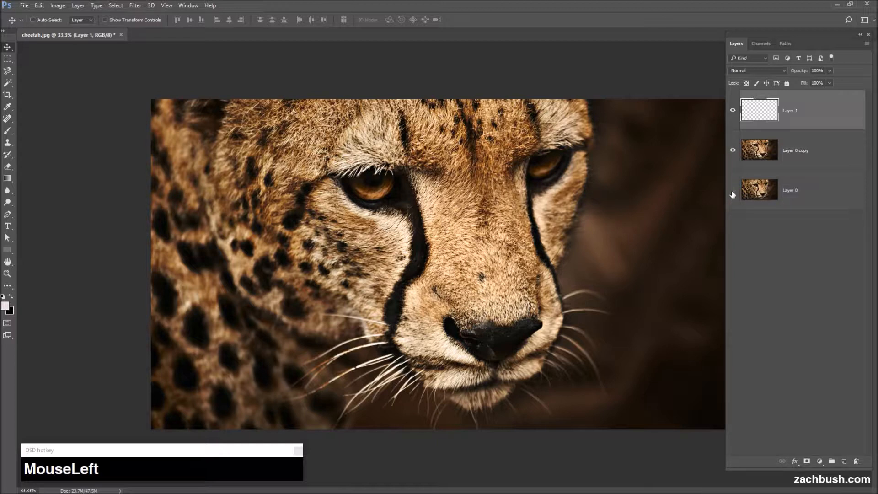
pyautogui.click(733, 154)
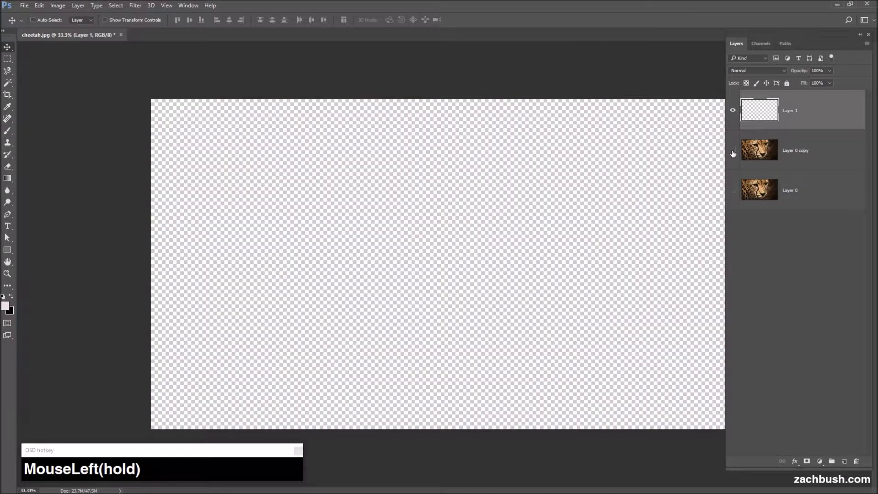
pyautogui.click(733, 111)
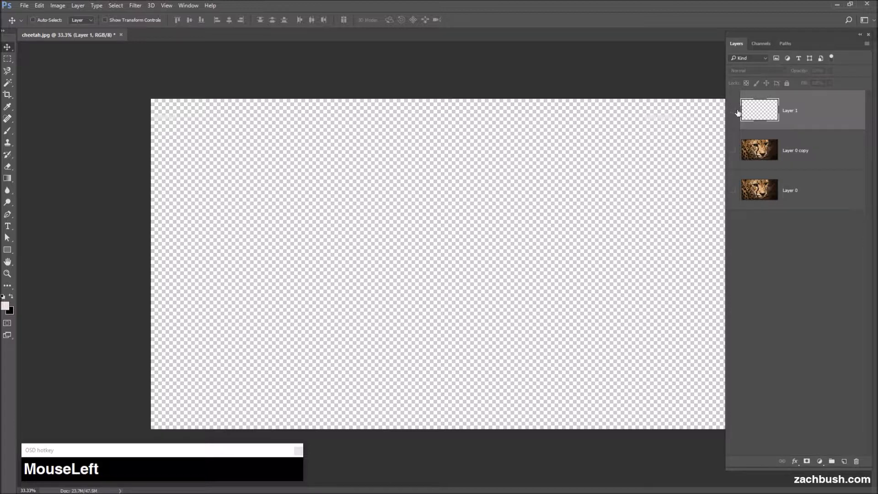
pyautogui.click(732, 111)
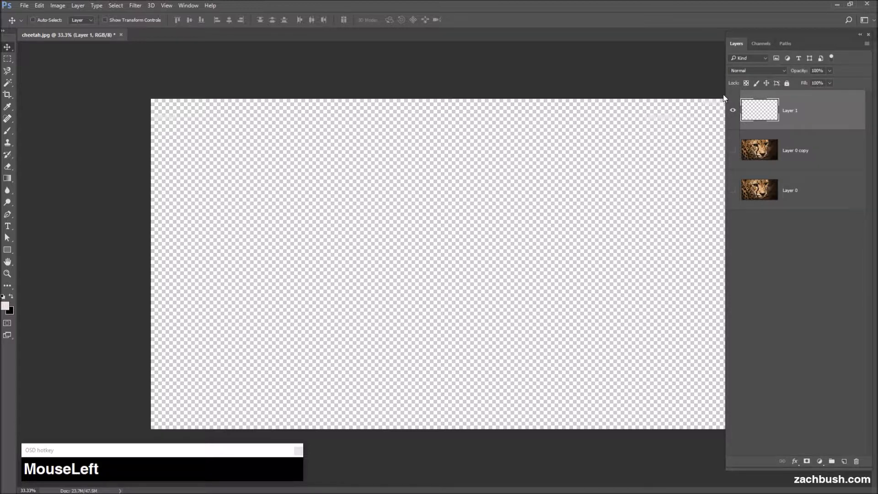
pyautogui.click(733, 151)
pyautogui.click(733, 190)
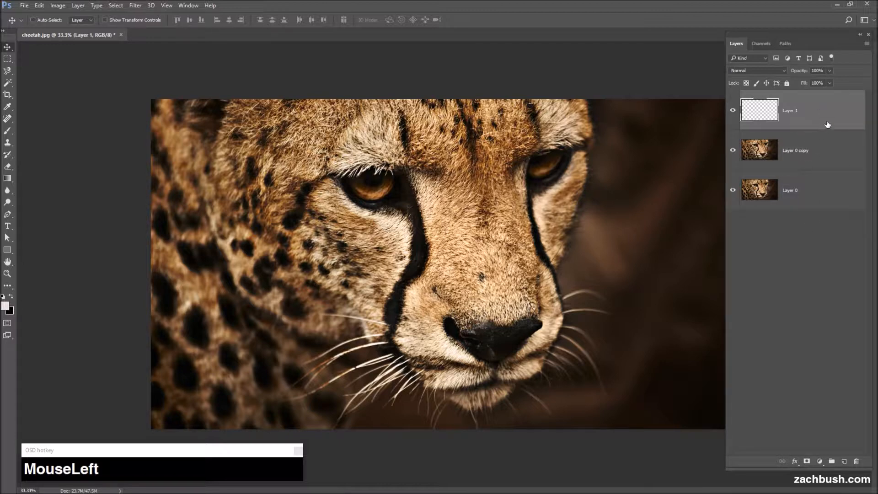
# Delete the empty layer and the duplicated cheetah layer, leaving only Layer 0
pyautogui.moveTo(831, 114); pyautogui.dragTo(858, 462)
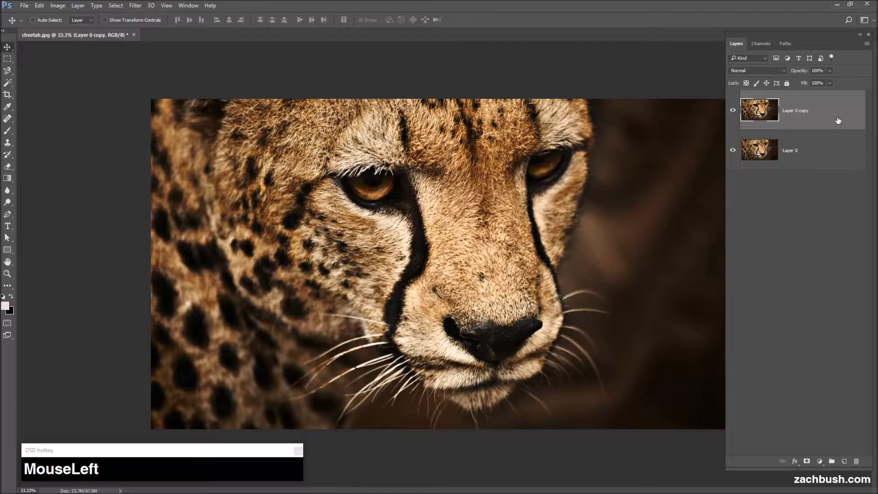
pyautogui.press('Delete')
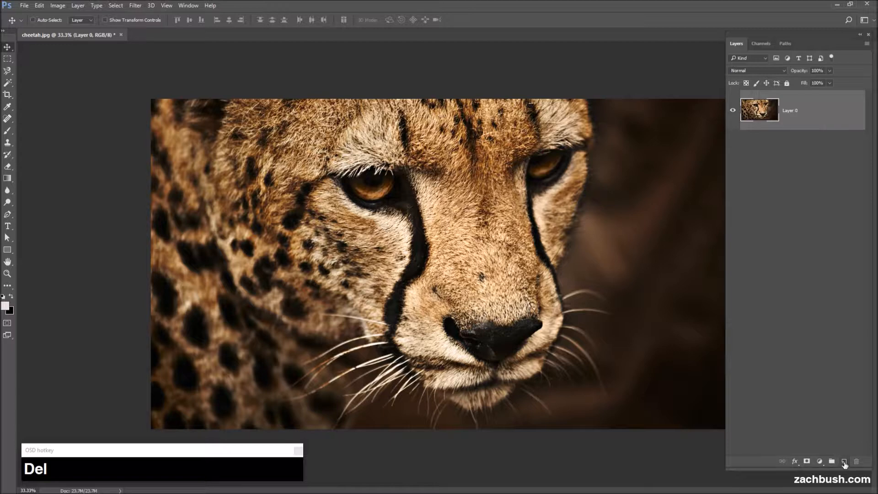
# Add a new empty layer above the cheetah image and rename the image layer "Cheetah"
pyautogui.click(844, 462)
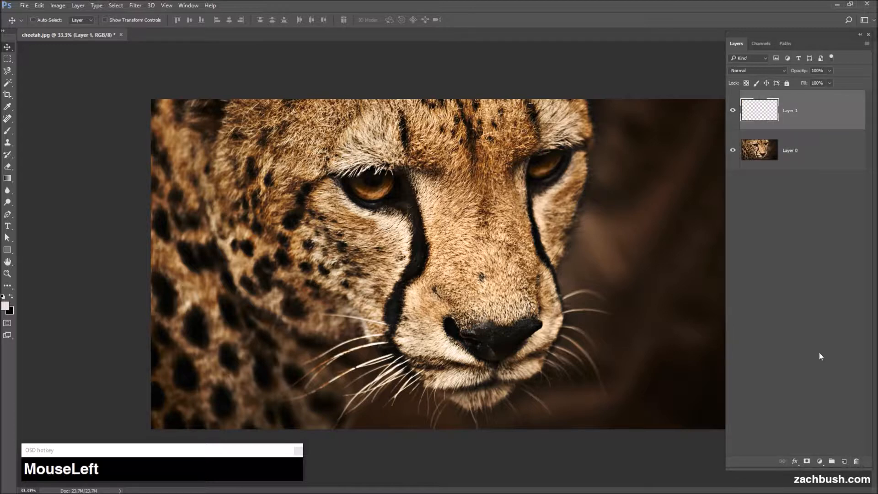
pyautogui.doubleClick(795, 154)
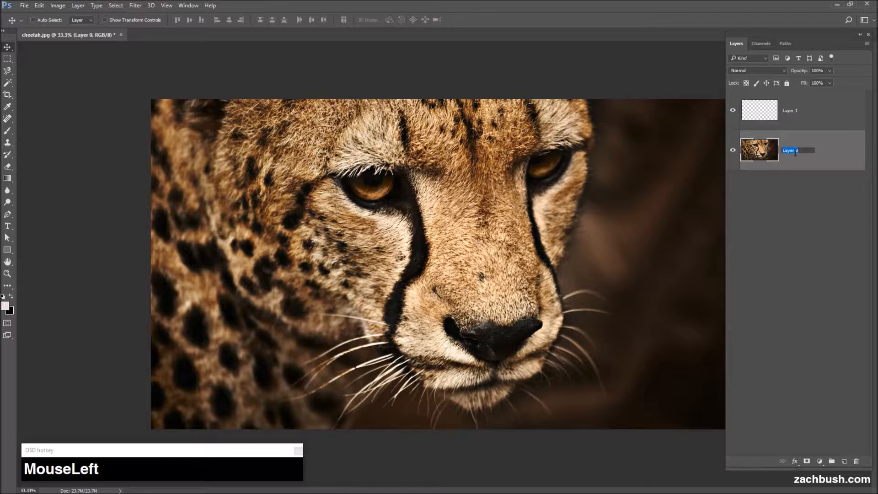
pyautogui.write('Chee')
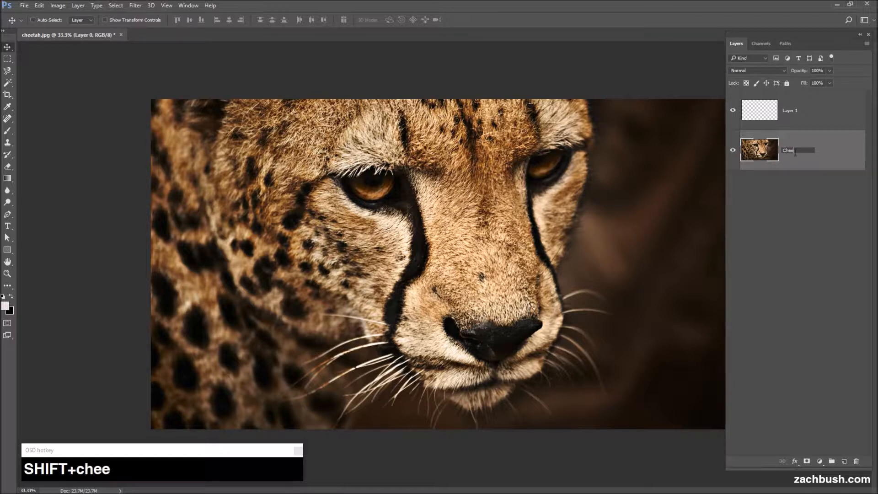
pyautogui.write('tah')
pyautogui.press('Return')
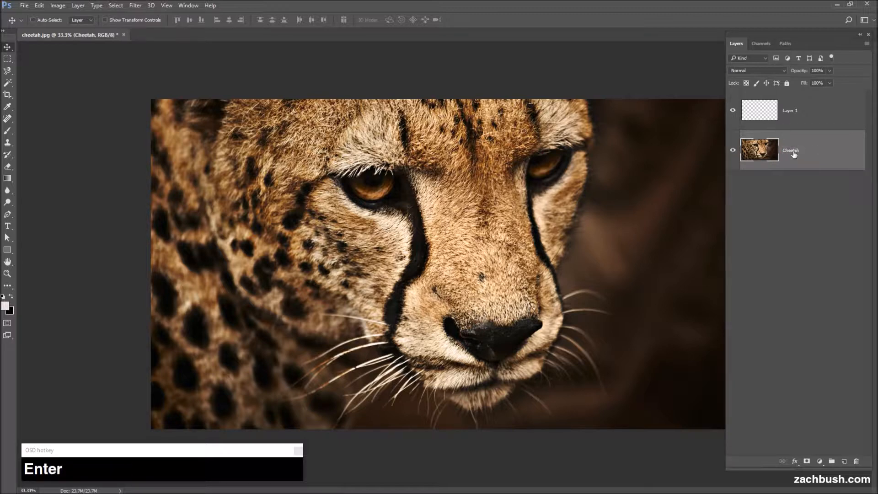
# Rename the transparent Layer 1 as "Empty"
pyautogui.doubleClick(791, 110)
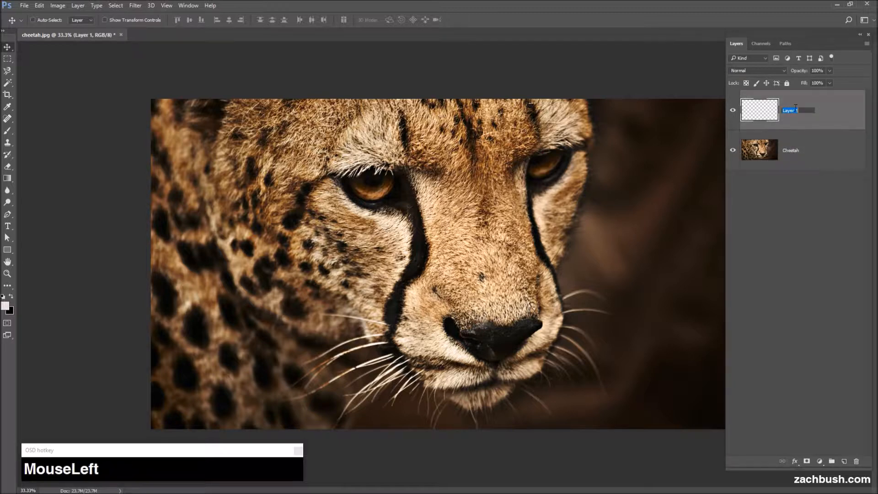
pyautogui.write('Empty')
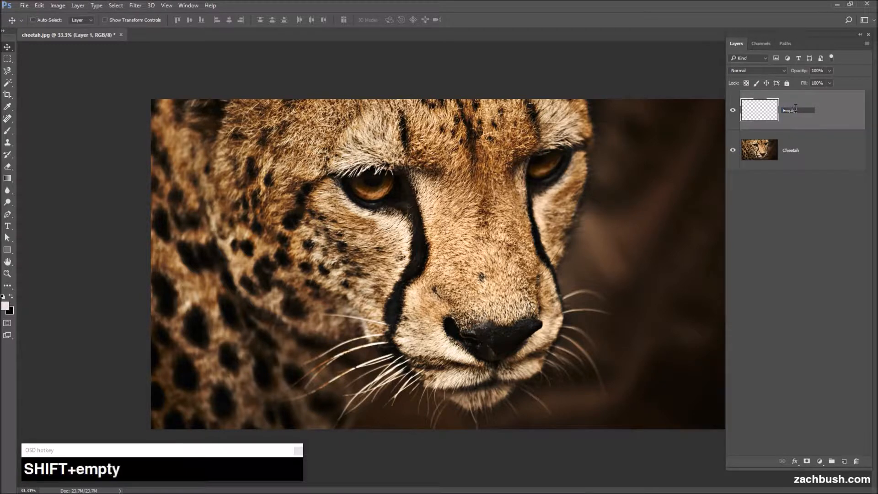
pyautogui.press('Return')
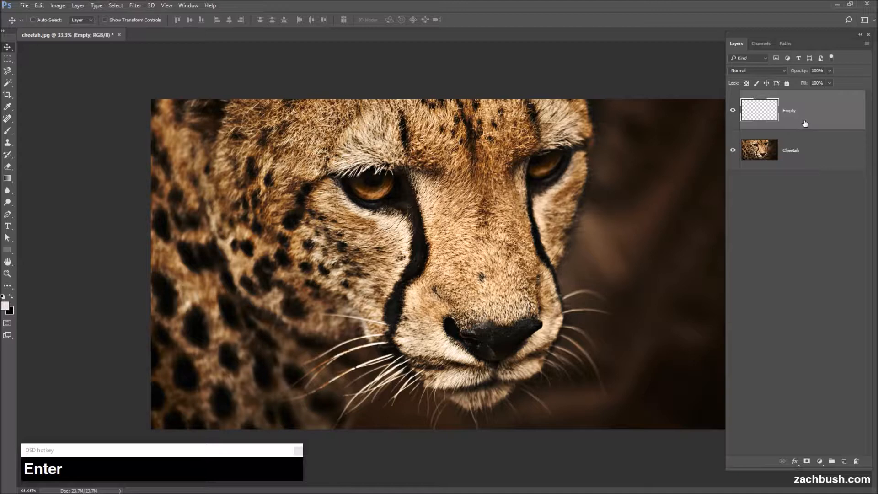
# Put the Empty and Cheetah layers into a new layer group, and switch the group's visibility off and on
pyautogui.click(831, 463)
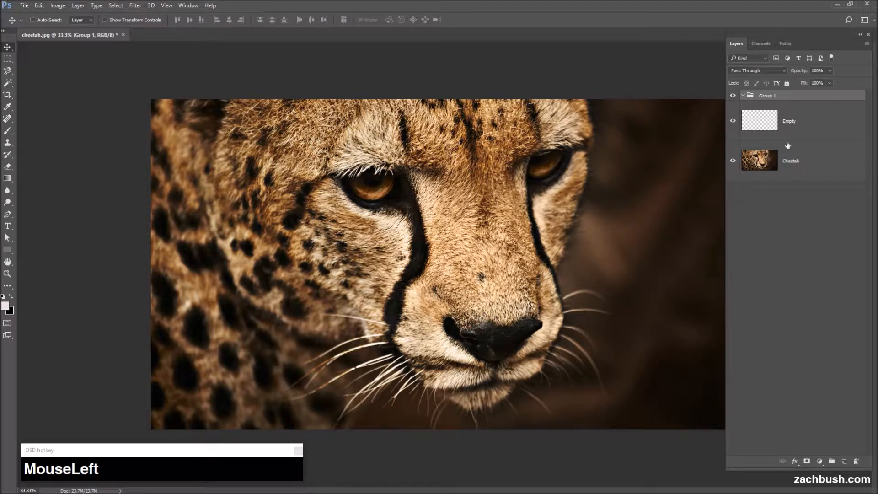
pyautogui.moveTo(803, 113)
pyautogui.mouseDown()
pyautogui.moveTo(816, 128)
pyautogui.moveTo(803, 97)
pyautogui.mouseUp()
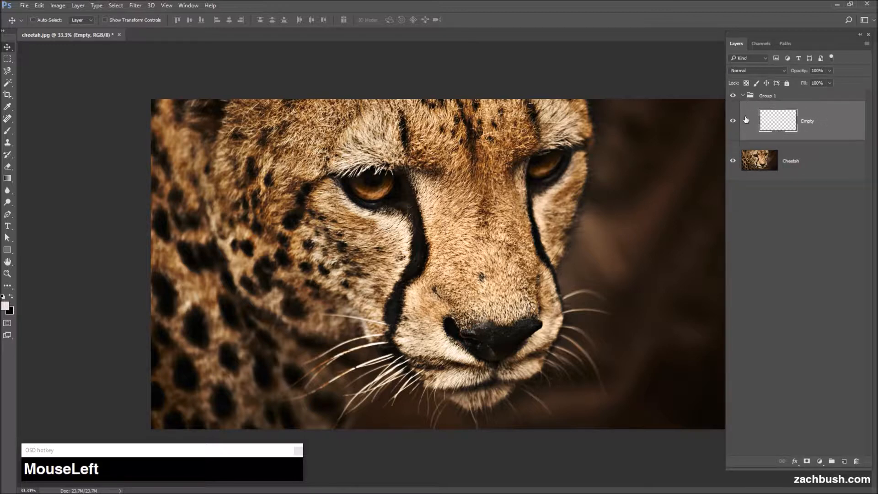
pyautogui.moveTo(818, 166); pyautogui.dragTo(815, 100)
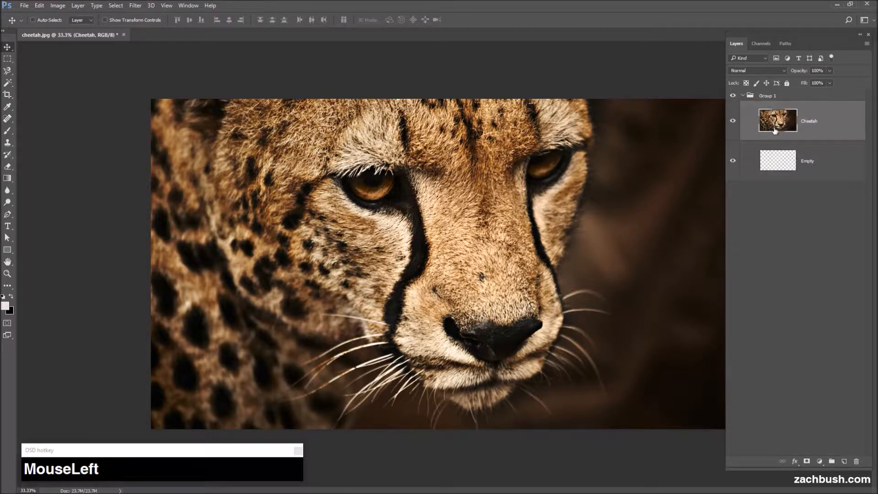
pyautogui.click(732, 98)
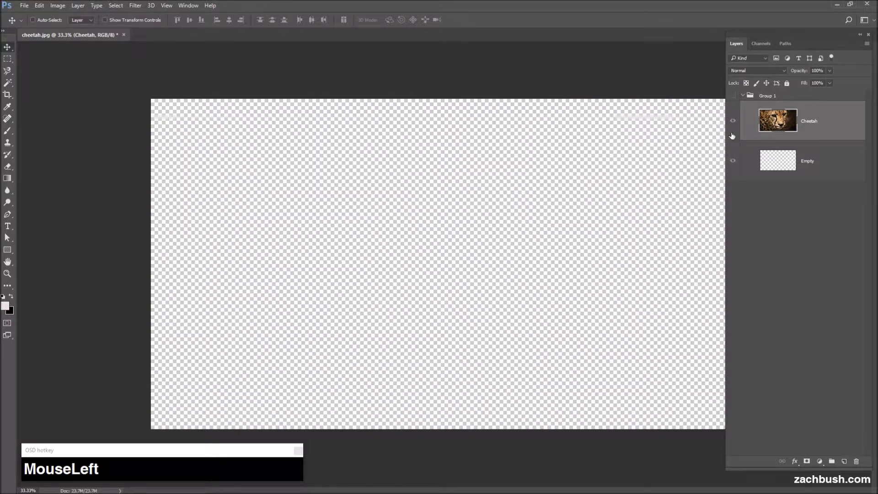
pyautogui.click(733, 97)
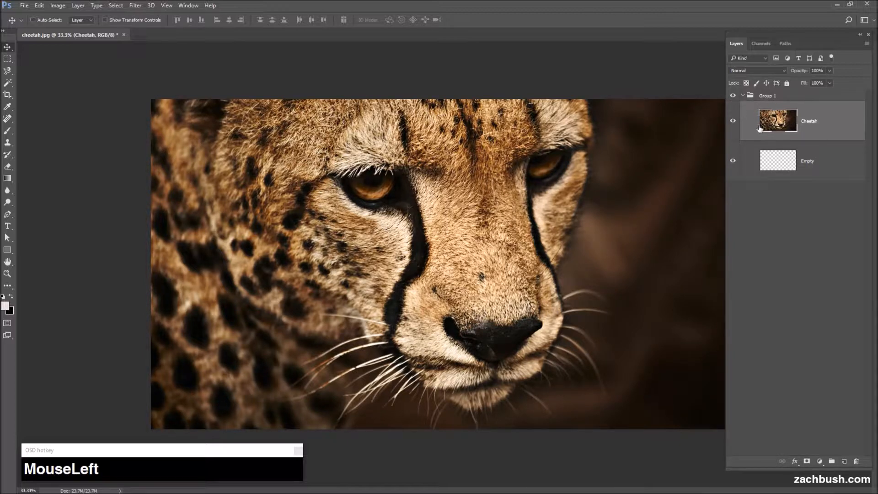
# Move both layers out of Group 1 with Cheetah above Empty, and delete the empty group
pyautogui.moveTo(808, 128); pyautogui.dragTo(800, 435)
pyautogui.moveTo(798, 161); pyautogui.dragTo(820, 181)
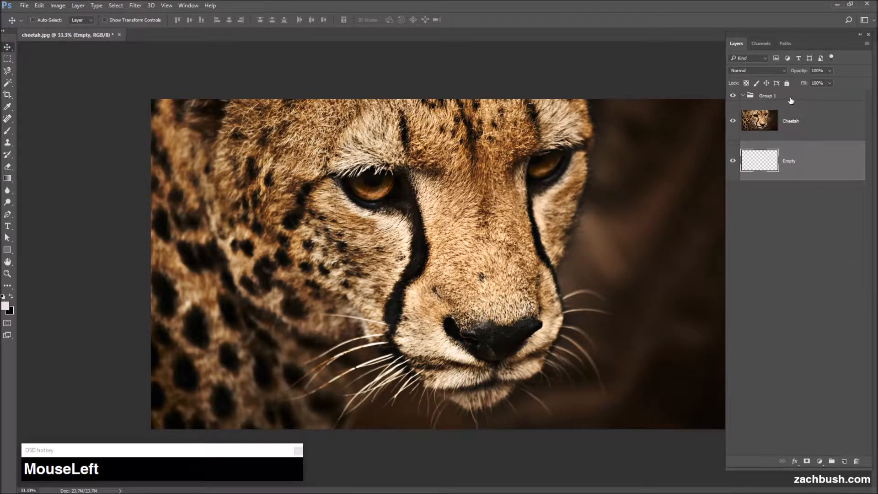
pyautogui.click(791, 100)
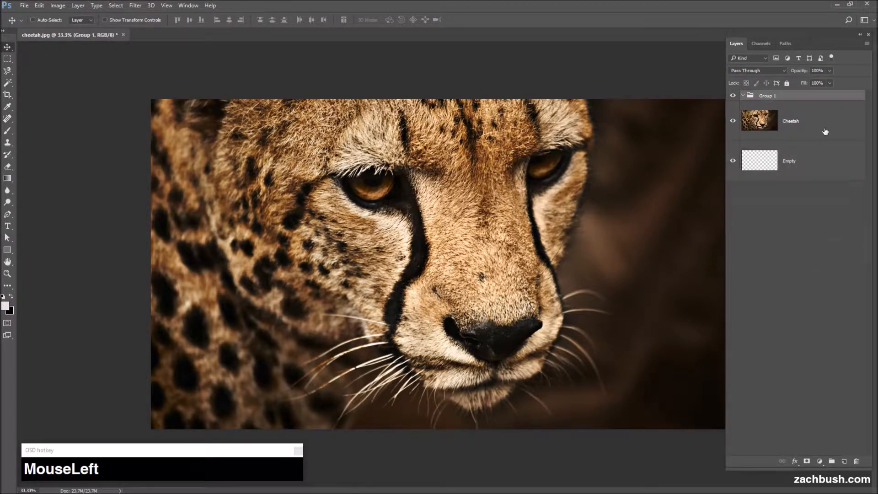
pyautogui.press('Delete')
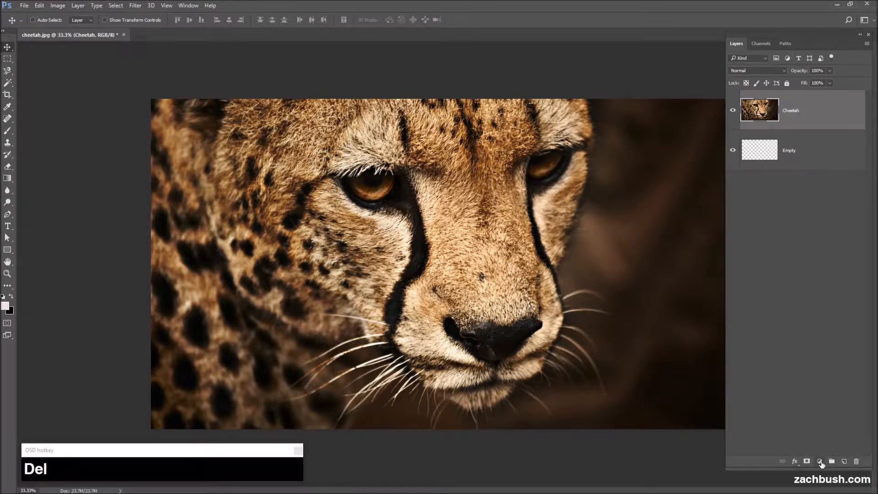
# Add a Solid Color fill layer in purple, #7d21e4, above the Cheetah layer
pyautogui.click(820, 462)
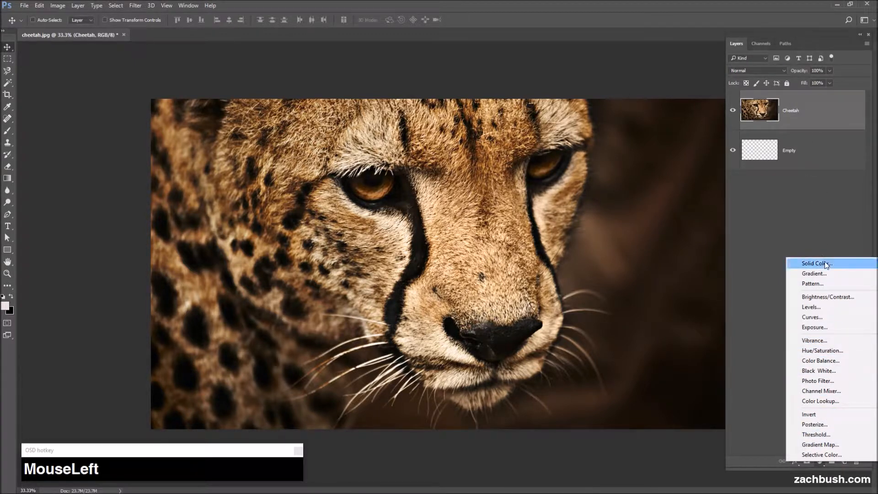
pyautogui.click(837, 263)
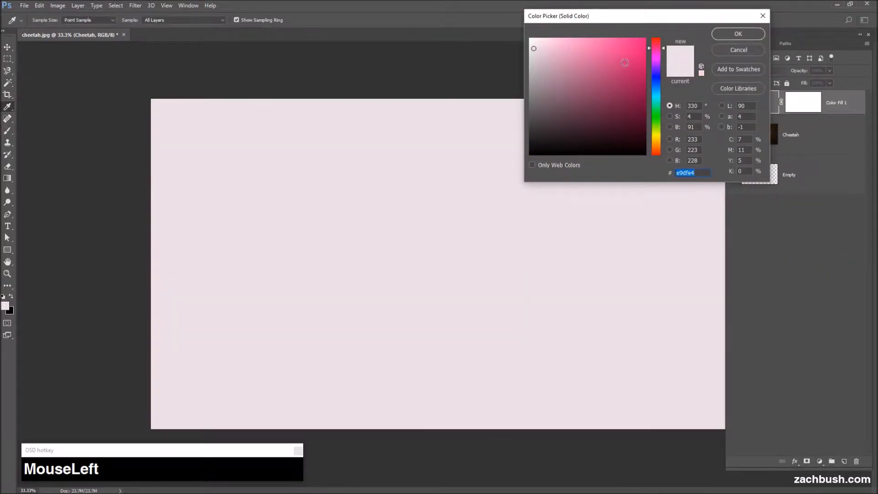
pyautogui.moveTo(625, 62)
pyautogui.mouseDown()
pyautogui.moveTo(626, 50)
pyautogui.moveTo(650, 71)
pyautogui.moveTo(649, 141)
pyautogui.moveTo(650, 68)
pyautogui.mouseUp()
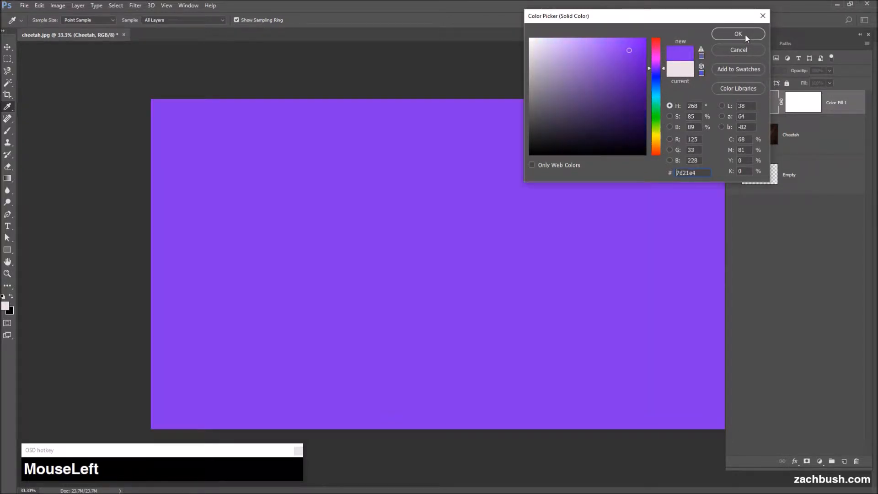
pyautogui.click(738, 34)
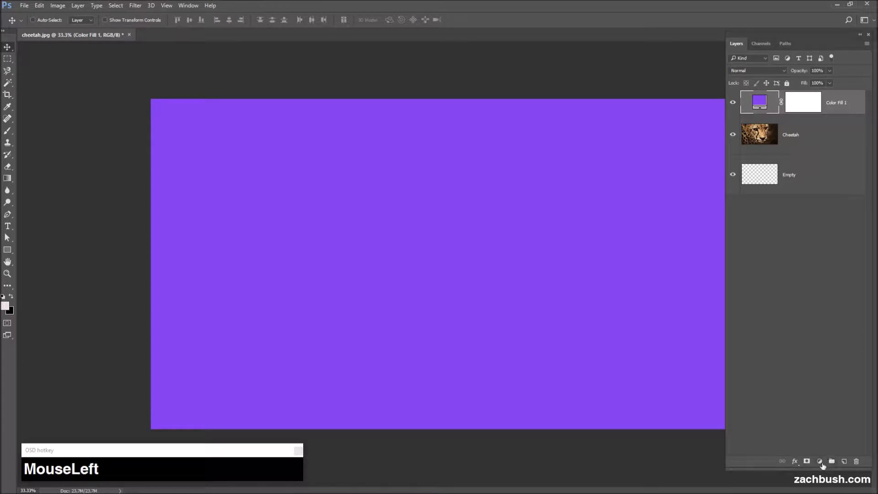
# Add a Gradient fill layer and a Pattern fill layer above the purple fill, both with their default settings
pyautogui.moveTo(819, 462); pyautogui.dragTo(821, 291)
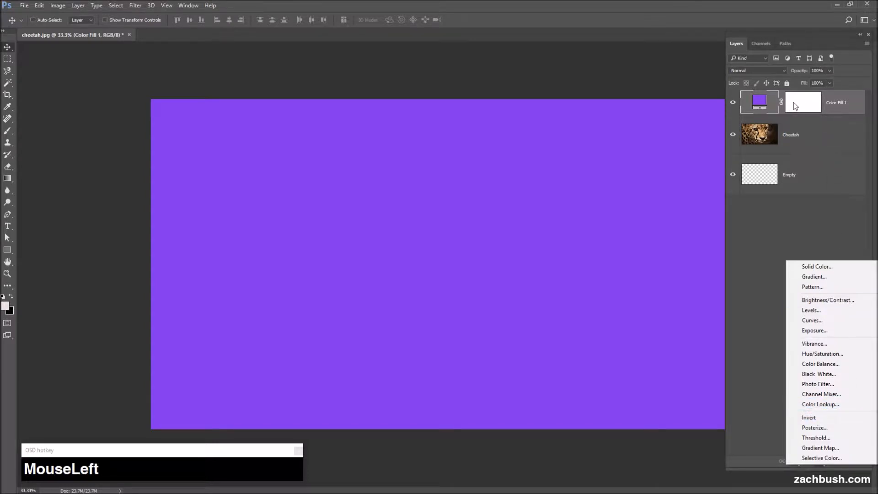
pyautogui.click(831, 277)
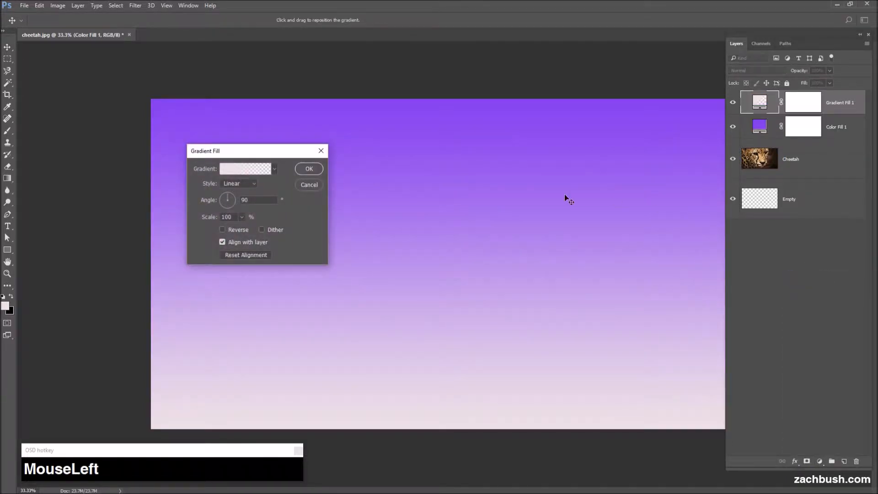
pyautogui.click(309, 169)
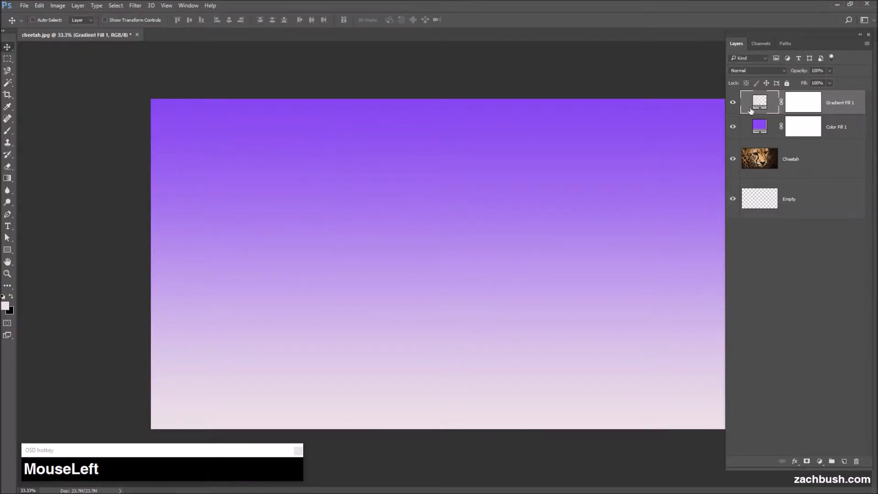
pyautogui.click(819, 460)
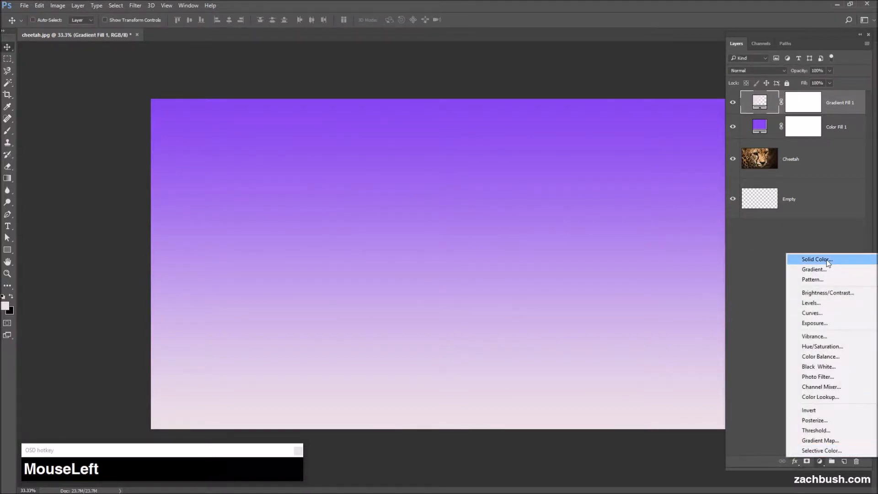
pyautogui.click(822, 279)
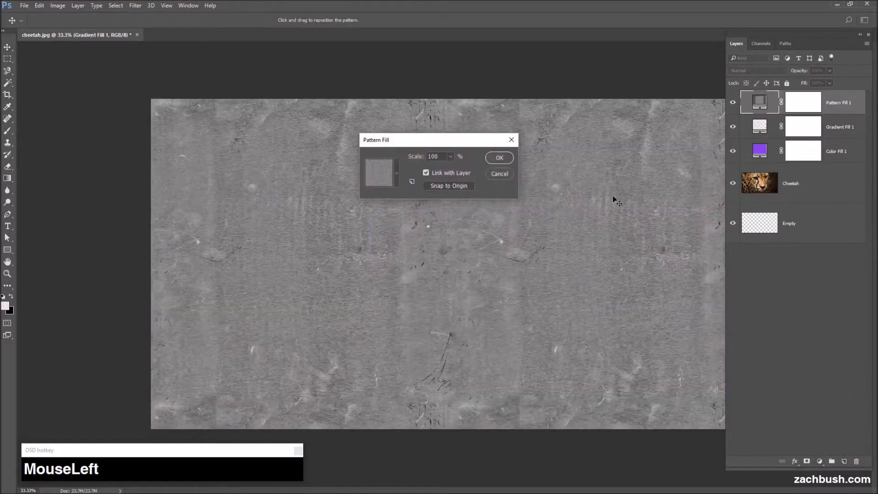
pyautogui.click(507, 158)
# Add a Brightness/Contrast adjustment layer on top of the layer stack
pyautogui.click(818, 462)
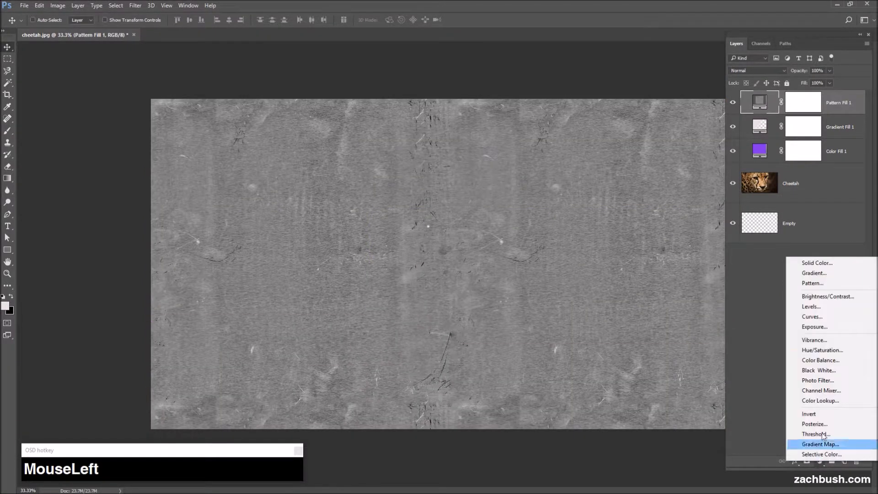
pyautogui.click(818, 296)
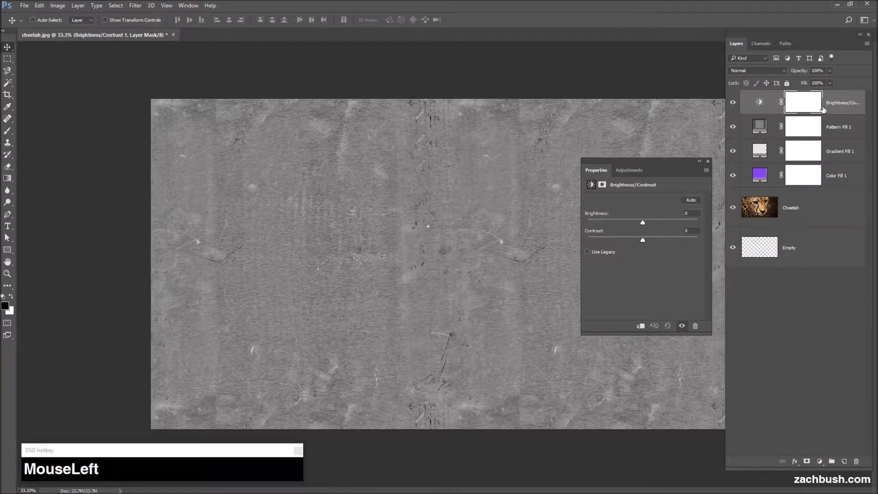
# Delete the Pattern Fill 1 and Gradient Fill 1 layers
pyautogui.click(837, 127)
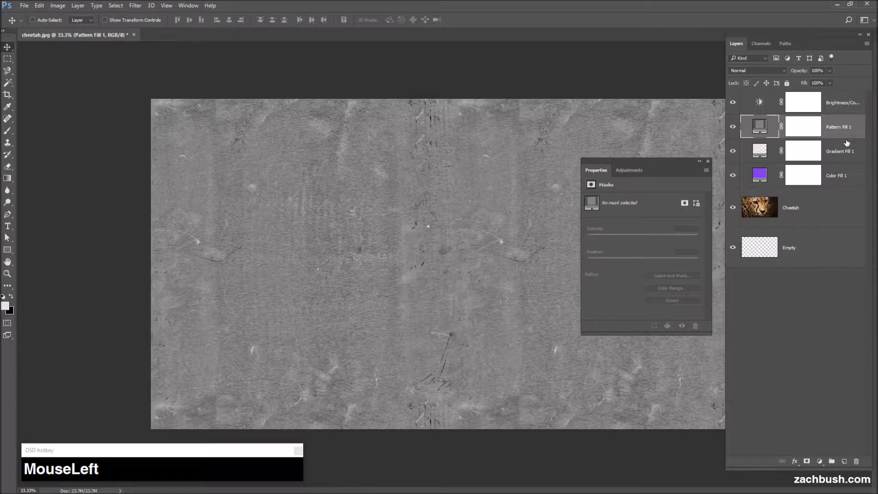
pyautogui.press('Delete')
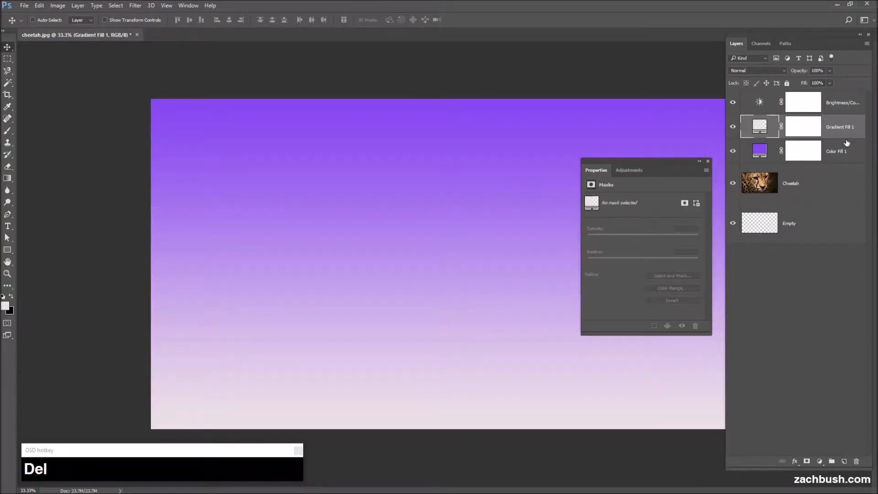
pyautogui.press('Delete')
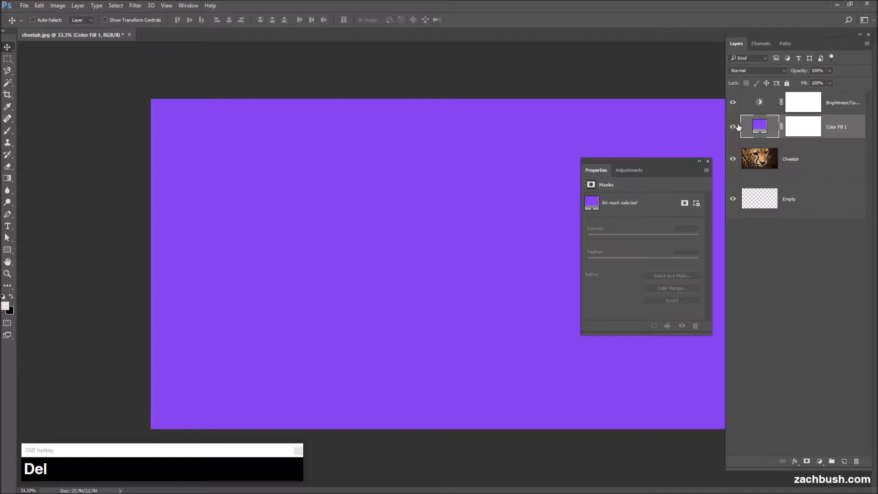
# Rename the Color Fill 1 layer as "Purple"
pyautogui.doubleClick(843, 127)
pyautogui.write('P')
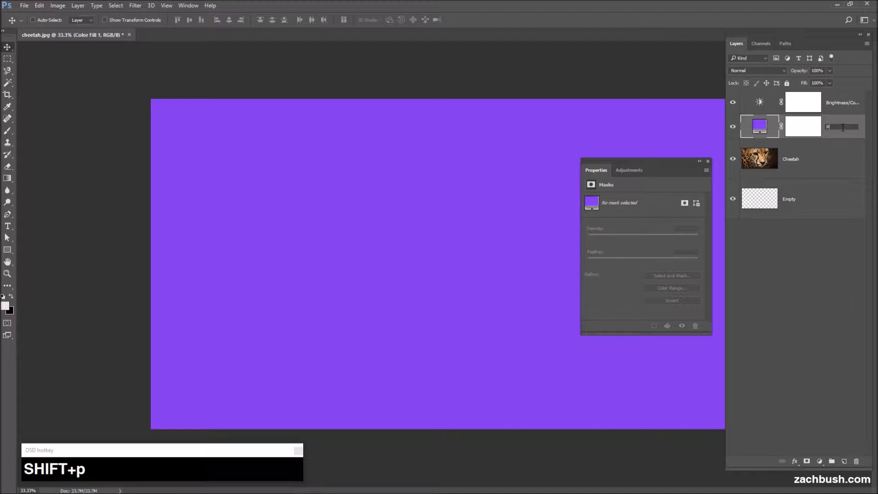
pyautogui.write('urple')
pyautogui.press('Return')
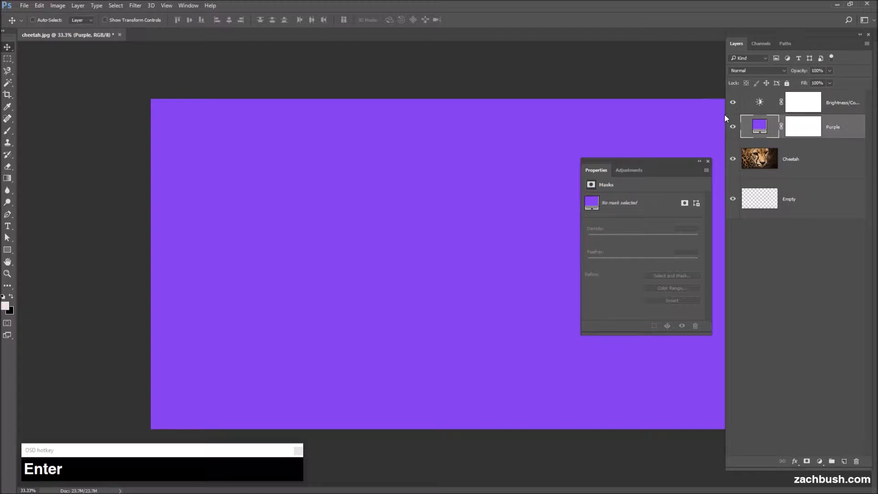
# Widen the Layers panel so full layer names fit, and shift the floating Properties panel clear of it
pyautogui.moveTo(724, 115); pyautogui.dragTo(693, 117)
pyautogui.moveTo(668, 163); pyautogui.dragTo(645, 169)
pyautogui.click(639, 176)
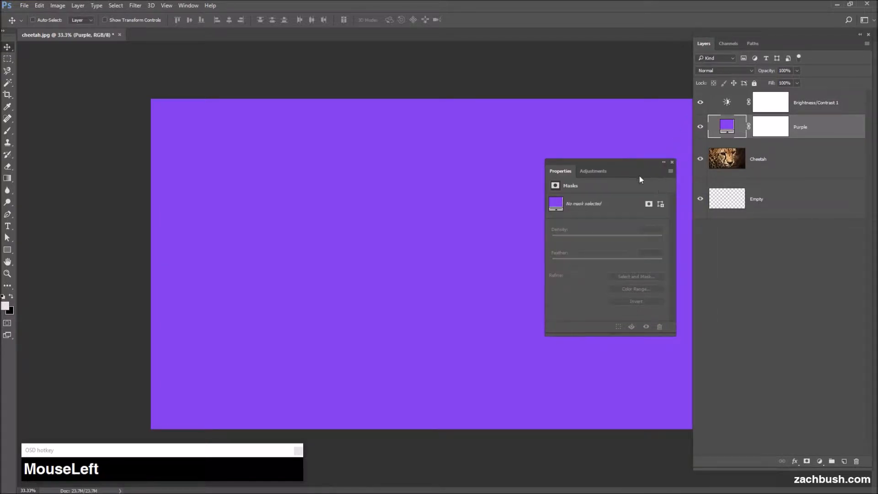
# Close the Properties panel, reopen it, and place it over the left edge of the image, away from the Layers panel
pyautogui.click(672, 163)
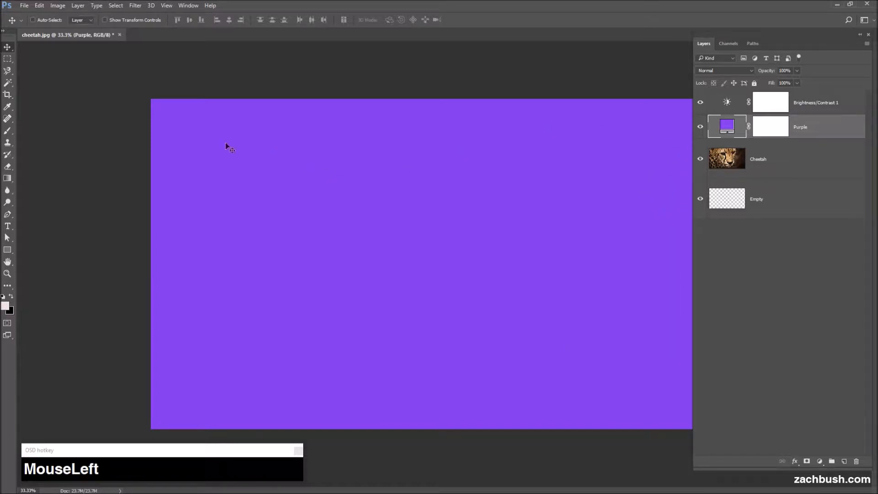
pyautogui.click(194, 9)
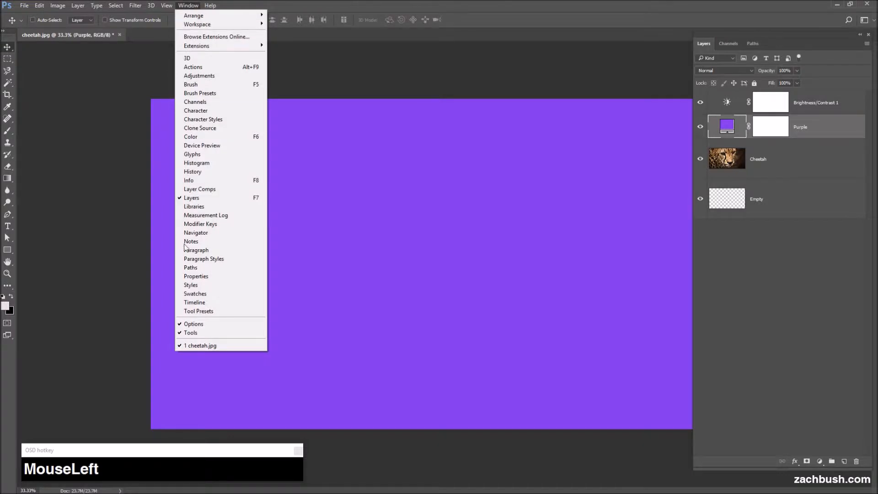
pyautogui.click(197, 276)
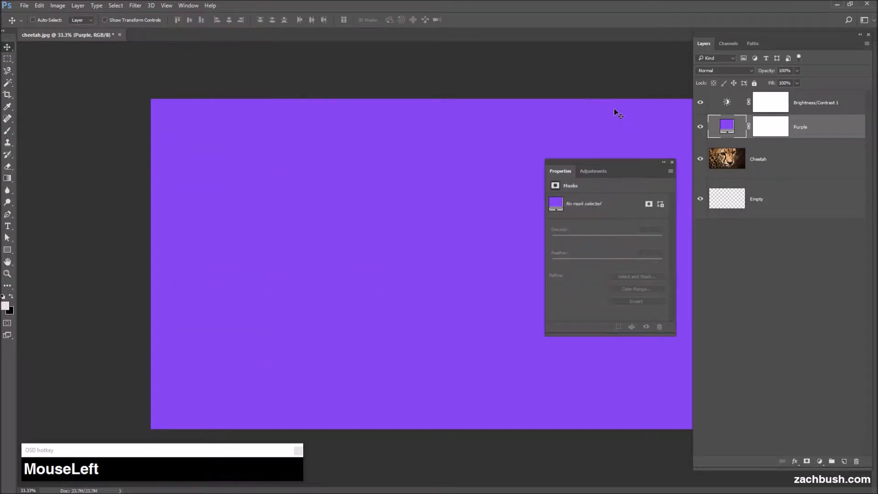
pyautogui.moveTo(633, 167); pyautogui.dragTo(117, 120)
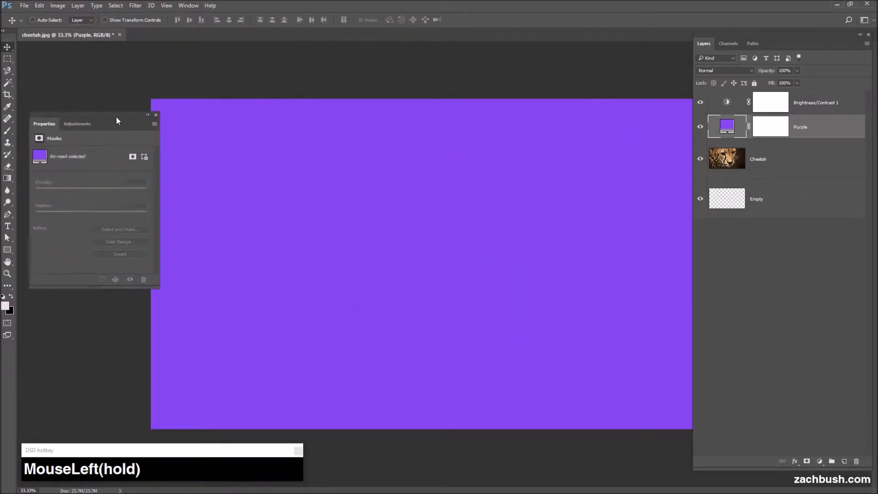
# Raise the Brightness/Contrast 1 layer's brightness to 106 and compare the effect by switching the layer off and on
pyautogui.click(727, 102)
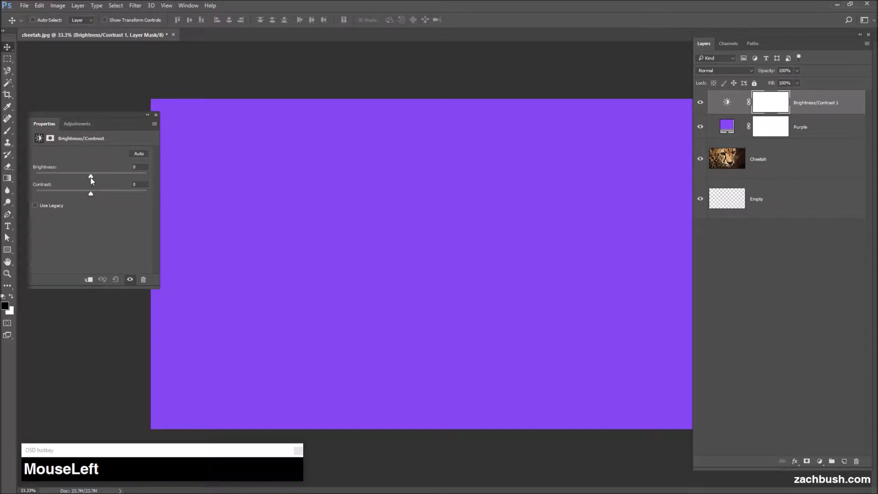
pyautogui.moveTo(98, 177); pyautogui.dragTo(133, 183)
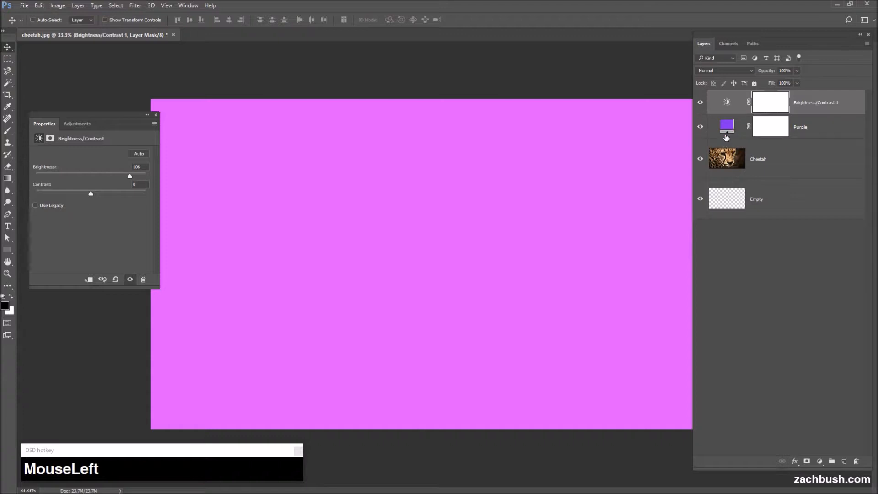
pyautogui.click(700, 107)
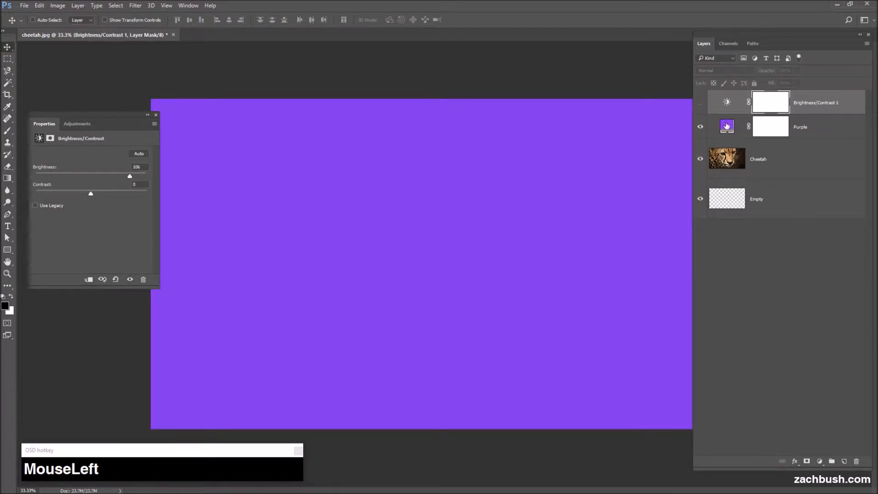
pyautogui.click(700, 102)
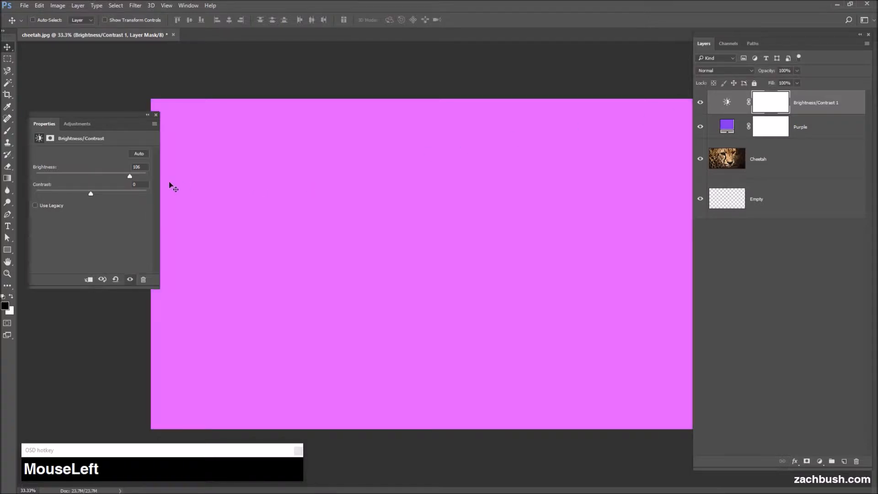
# Set the Brightness/Contrast 1 layer's brightness to -76 and its contrast to about -23
pyautogui.moveTo(129, 176); pyautogui.dragTo(65, 200)
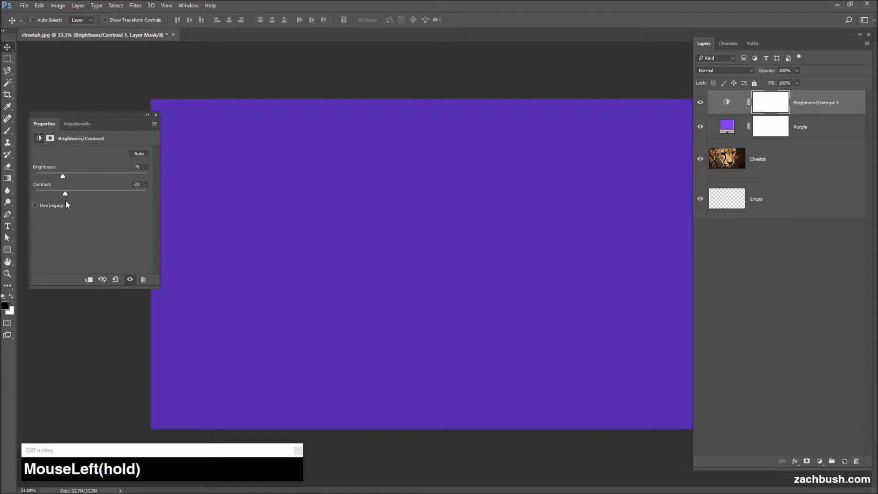
# Change the Purple fill layer's color to a bright orange-red
pyautogui.doubleClick(728, 129)
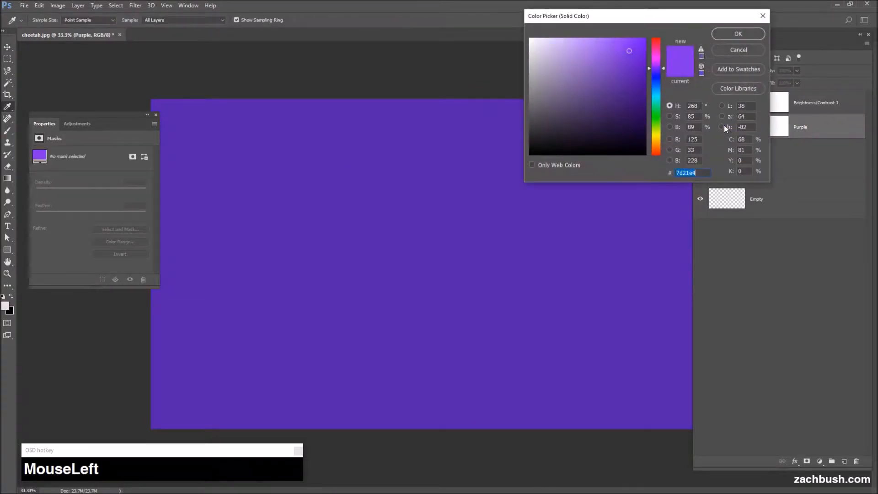
pyautogui.moveTo(662, 56); pyautogui.dragTo(661, 40)
pyautogui.click(641, 41)
pyautogui.click(737, 34)
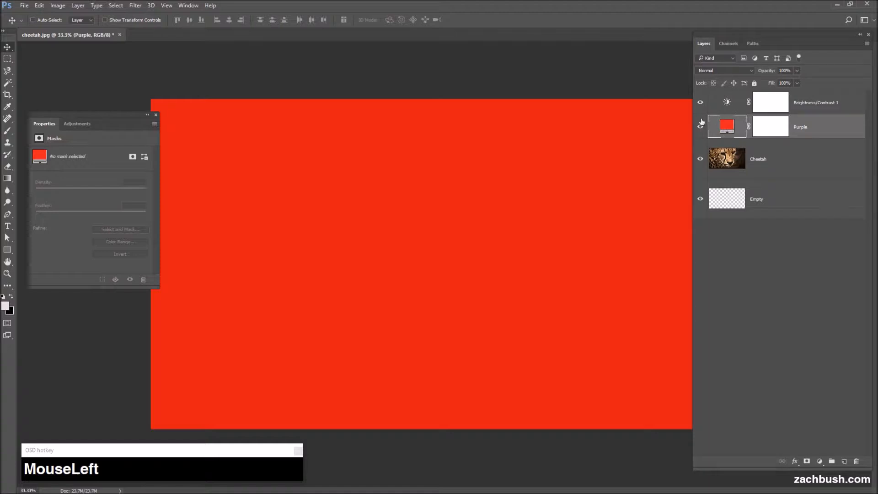
# Add a Color Balance layer above Purple with midtones at -17 cyan/red and +49 magenta/green, and delete that layer
pyautogui.click(821, 462)
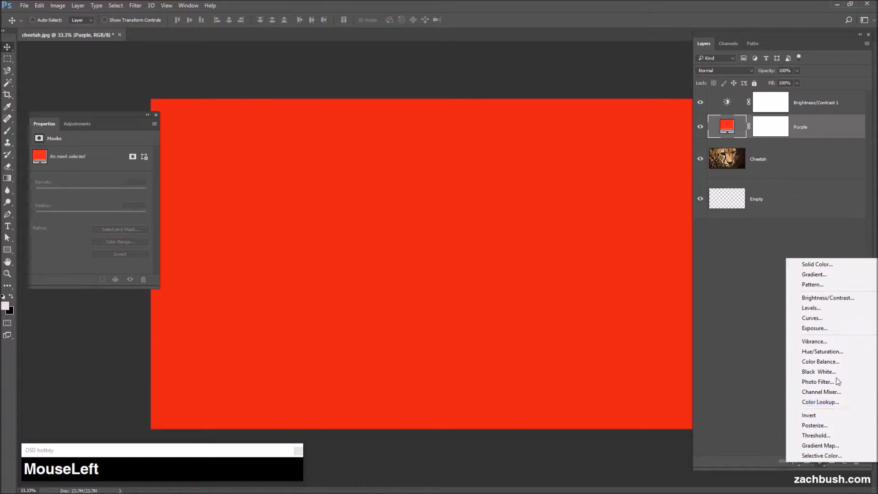
pyautogui.click(825, 362)
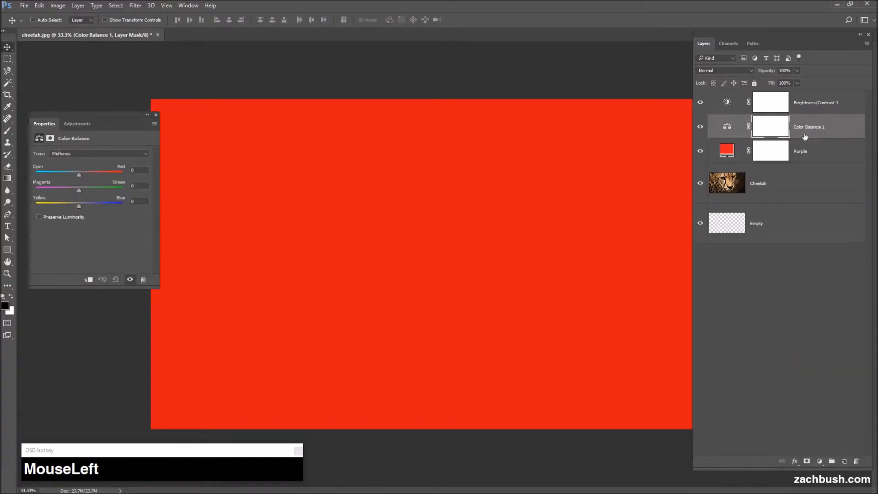
pyautogui.click(727, 127)
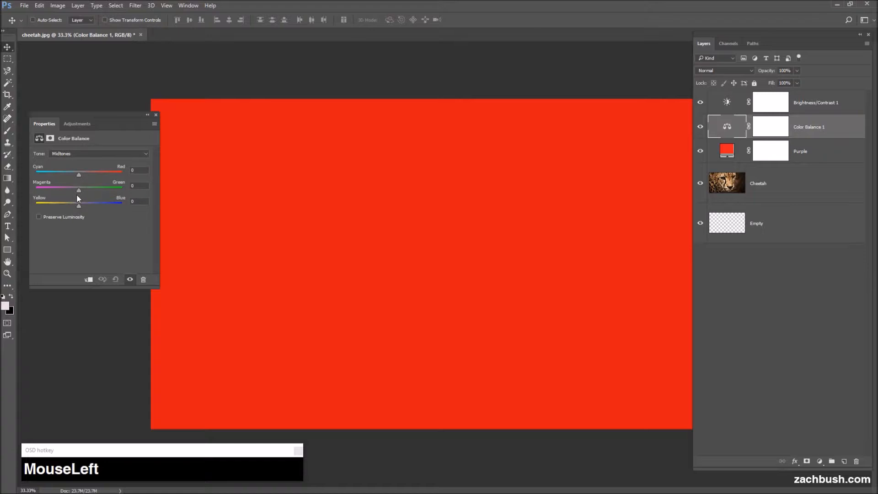
pyautogui.moveTo(92, 195); pyautogui.dragTo(71, 174)
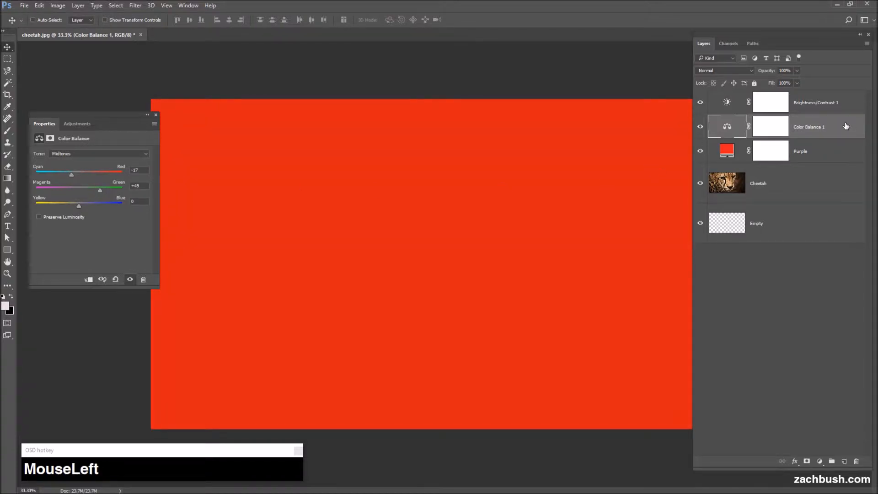
pyautogui.press('Delete')
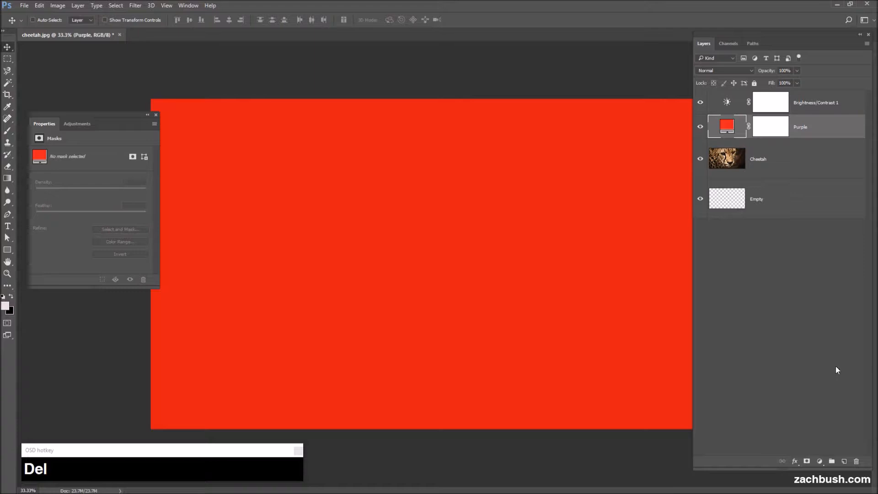
# Add a layer mask to the Cheetah layer
pyautogui.click(797, 164)
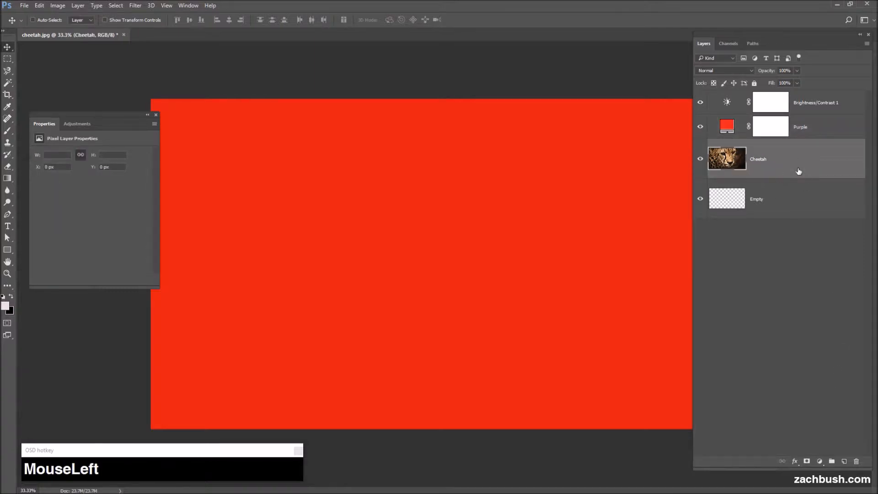
pyautogui.click(806, 462)
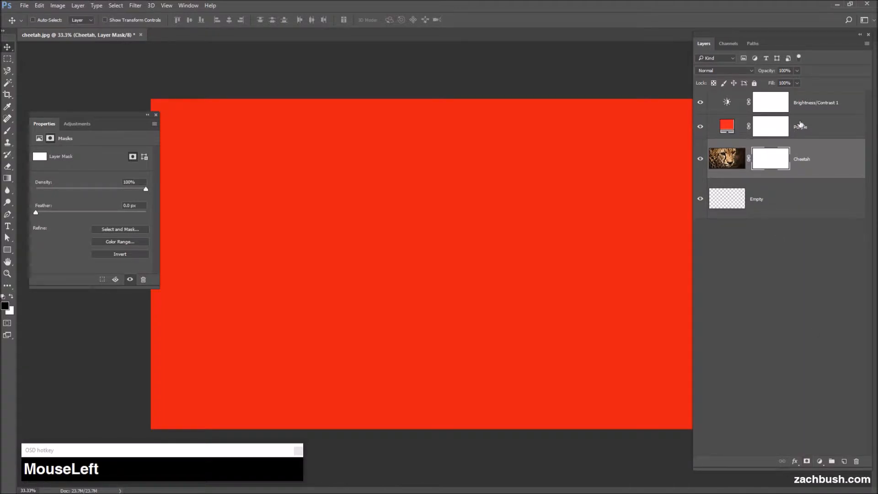
# Change the Purple fill layer's color to purple #960bf7 and hide the Brightness/Contrast 1 layer
pyautogui.click(815, 138)
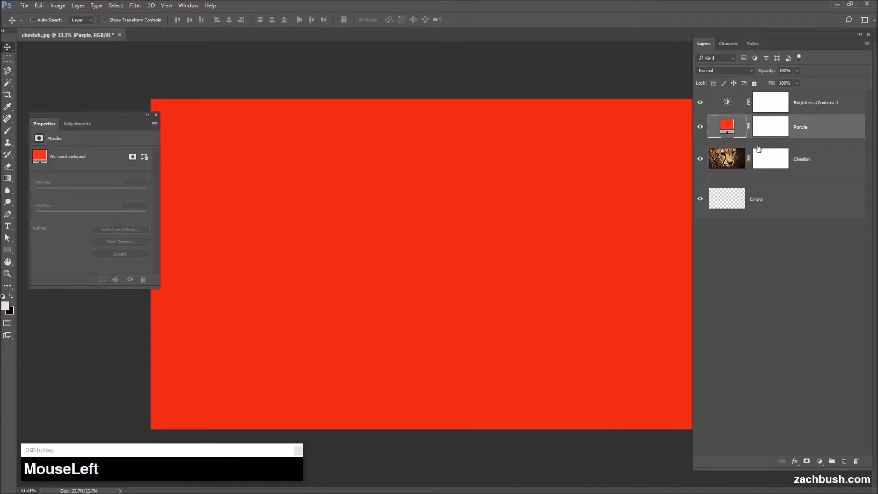
pyautogui.doubleClick(727, 124)
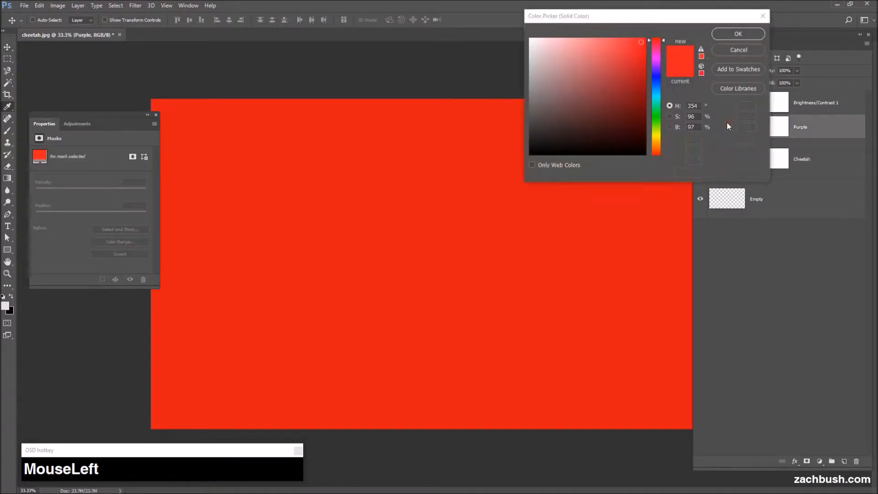
pyautogui.click(657, 68)
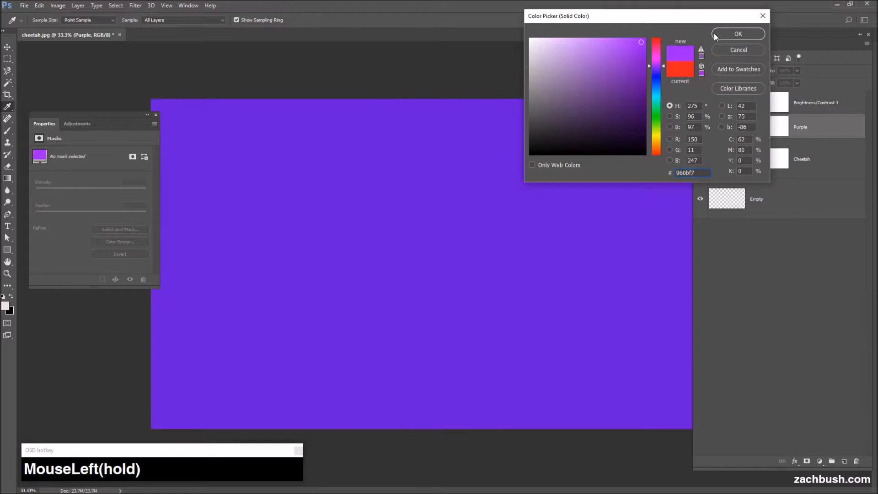
pyautogui.click(728, 31)
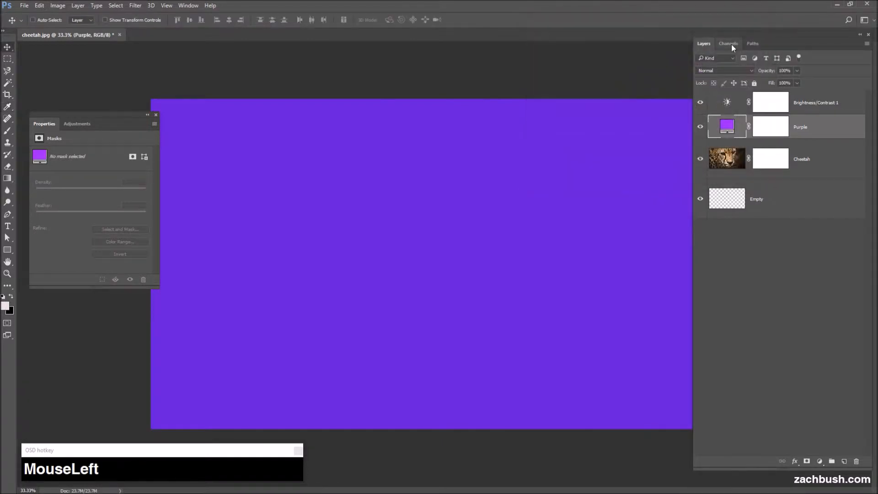
pyautogui.click(701, 102)
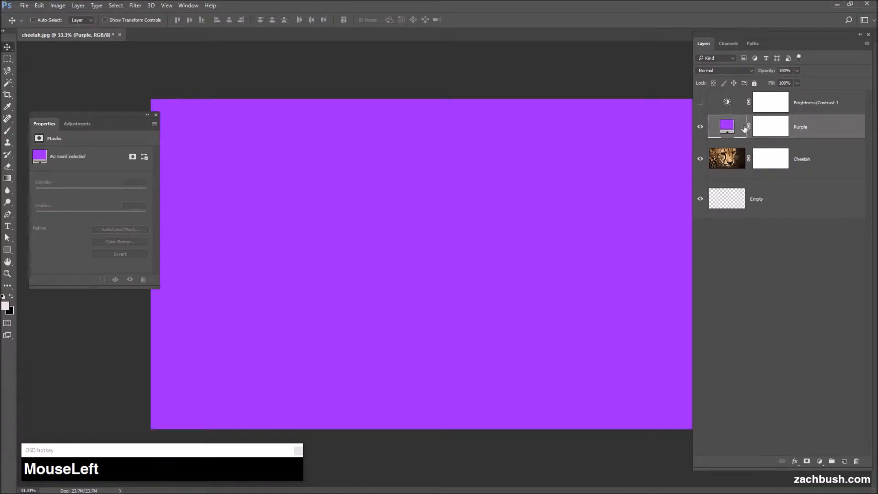
# Erase on the Purple layer's mask with a black background color to reveal the cheetah's face
pyautogui.click(772, 127)
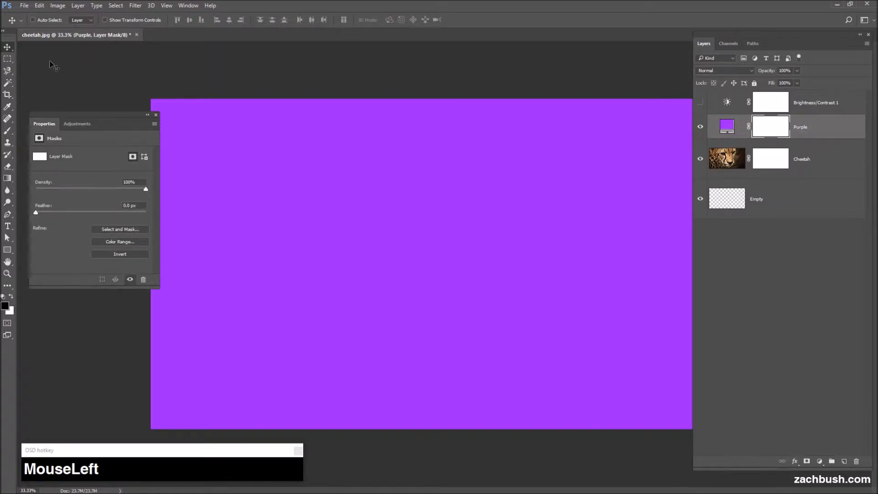
pyautogui.click(7, 132)
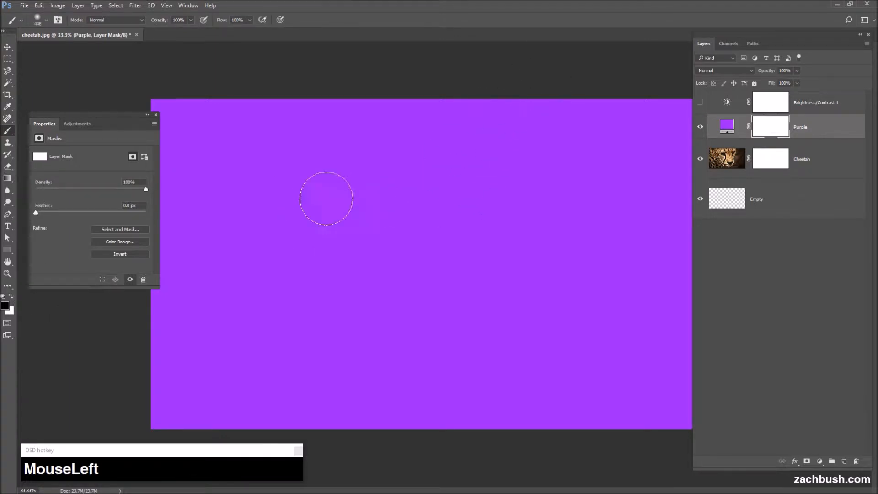
pyautogui.click(7, 167)
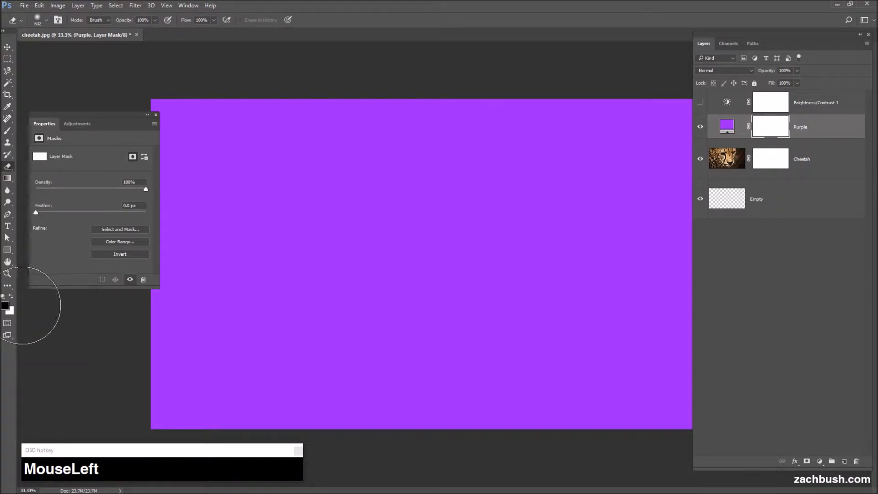
pyautogui.click(10, 298)
pyautogui.moveTo(439, 118)
pyautogui.mouseDown()
pyautogui.moveTo(456, 105)
pyautogui.moveTo(284, 197)
pyautogui.moveTo(262, 218)
pyautogui.moveTo(336, 224)
pyautogui.moveTo(443, 197)
pyautogui.moveTo(554, 251)
pyautogui.moveTo(576, 172)
pyautogui.moveTo(448, 189)
pyautogui.moveTo(488, 160)
pyautogui.moveTo(364, 260)
pyautogui.moveTo(340, 153)
pyautogui.moveTo(491, 285)
pyautogui.moveTo(614, 273)
pyautogui.moveTo(452, 301)
pyautogui.moveTo(370, 279)
pyautogui.moveTo(508, 286)
pyautogui.moveTo(689, 168)
pyautogui.moveTo(727, 165)
pyautogui.mouseUp()
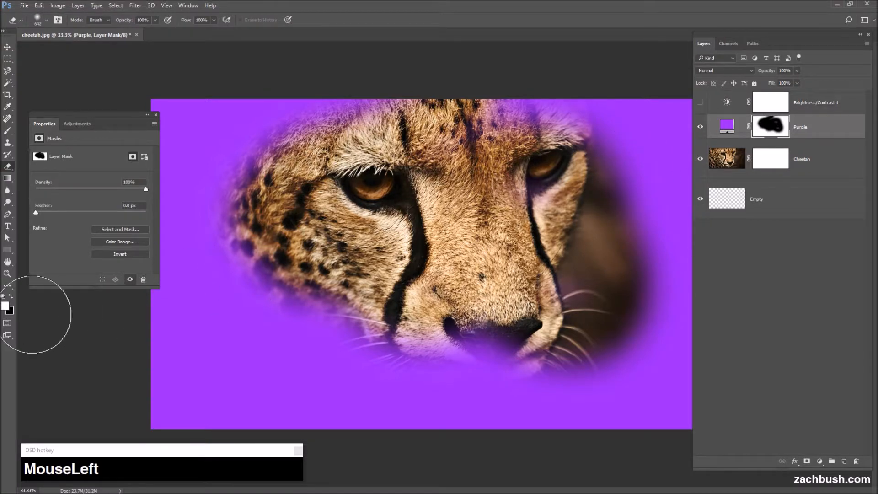
# Swap the foreground and background colors and erase over the revealed area of the Purple mask to restore the solid purple
pyautogui.click(11, 298)
pyautogui.press('x')
pyautogui.press('x')
pyautogui.press('x')
pyautogui.press('x')
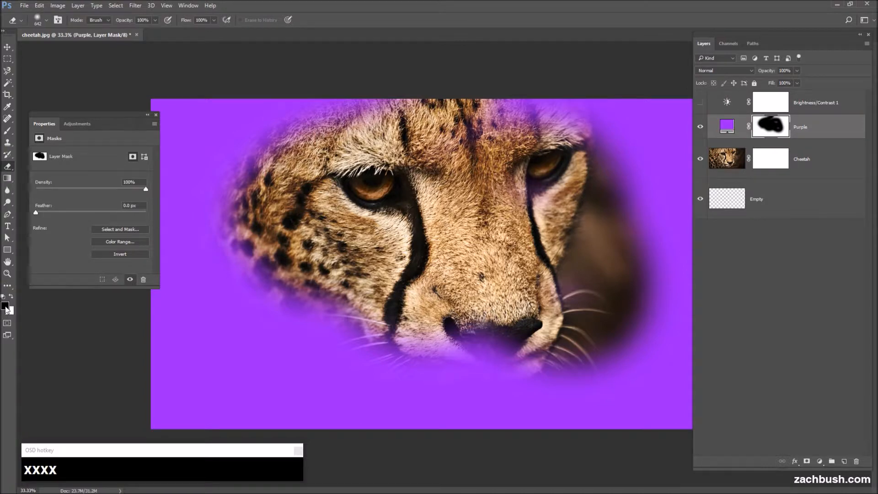
pyautogui.moveTo(635, 287)
pyautogui.mouseDown()
pyautogui.moveTo(555, 354)
pyautogui.moveTo(662, 195)
pyautogui.moveTo(598, 339)
pyautogui.moveTo(662, 222)
pyautogui.moveTo(605, 255)
pyautogui.moveTo(569, 137)
pyautogui.moveTo(363, 315)
pyautogui.moveTo(628, 87)
pyautogui.moveTo(452, 316)
pyautogui.moveTo(630, 138)
pyautogui.moveTo(354, 298)
pyautogui.moveTo(511, 116)
pyautogui.moveTo(207, 315)
pyautogui.moveTo(463, 80)
pyautogui.moveTo(258, 223)
pyautogui.moveTo(326, 97)
pyautogui.moveTo(303, 193)
pyautogui.moveTo(325, 102)
pyautogui.moveTo(353, 223)
pyautogui.moveTo(295, 305)
pyautogui.moveTo(342, 239)
pyautogui.moveTo(353, 266)
pyautogui.moveTo(328, 243)
pyautogui.moveTo(305, 259)
pyautogui.moveTo(175, 257)
pyautogui.moveTo(8, 134)
pyautogui.mouseUp()
# Paint black with the Brush on the Purple layer's mask to reveal the cheetah's eyes, forehead and cheek
pyautogui.click(8, 133)
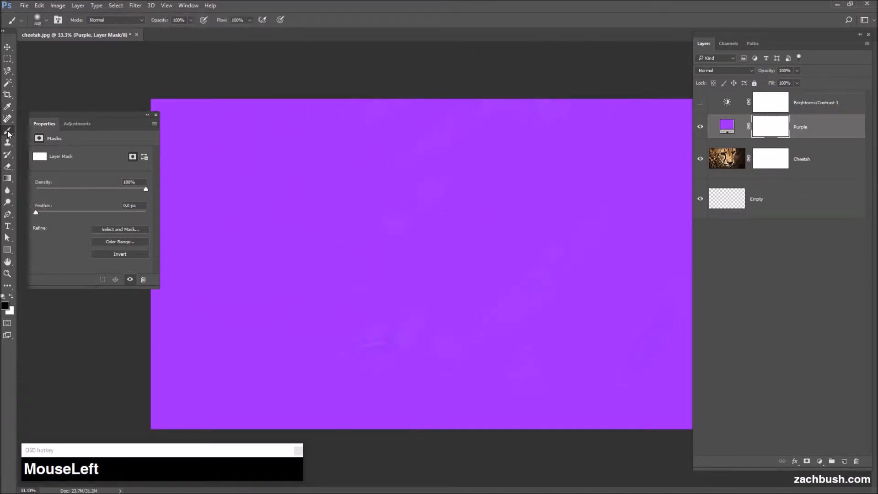
pyautogui.moveTo(453, 210)
pyautogui.mouseDown()
pyautogui.moveTo(545, 161)
pyautogui.moveTo(590, 201)
pyautogui.moveTo(545, 193)
pyautogui.mouseUp()
pyautogui.moveTo(349, 259)
pyautogui.mouseDown()
pyautogui.moveTo(294, 221)
pyautogui.moveTo(246, 256)
pyautogui.mouseUp()
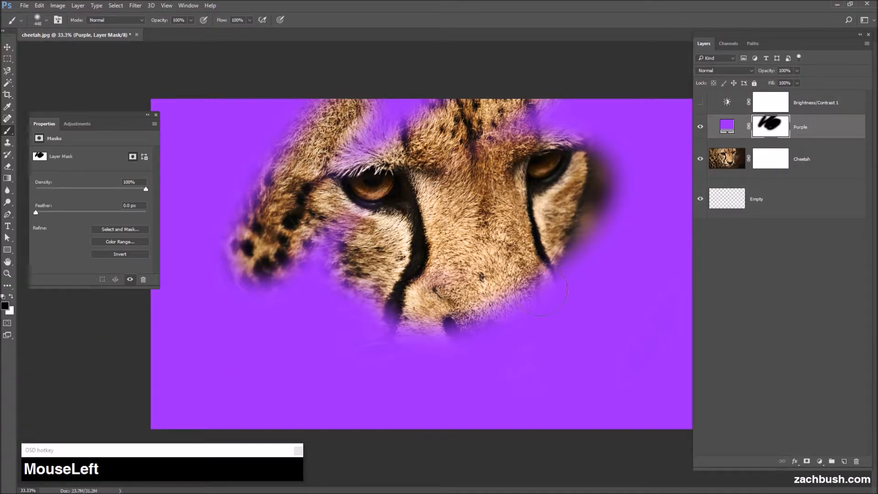
# Paint white diagonal strokes on the Purple mask to cover much of the face, and black strokes to reveal one eye and the nose
pyautogui.press('x')
pyautogui.moveTo(631, 122)
pyautogui.mouseDown()
pyautogui.moveTo(542, 246)
pyautogui.moveTo(492, 300)
pyautogui.moveTo(651, 97)
pyautogui.moveTo(598, 74)
pyautogui.moveTo(537, 26)
pyautogui.moveTo(308, 279)
pyautogui.moveTo(463, 10)
pyautogui.moveTo(358, 27)
pyautogui.moveTo(257, 195)
pyautogui.moveTo(284, 155)
pyautogui.mouseUp()
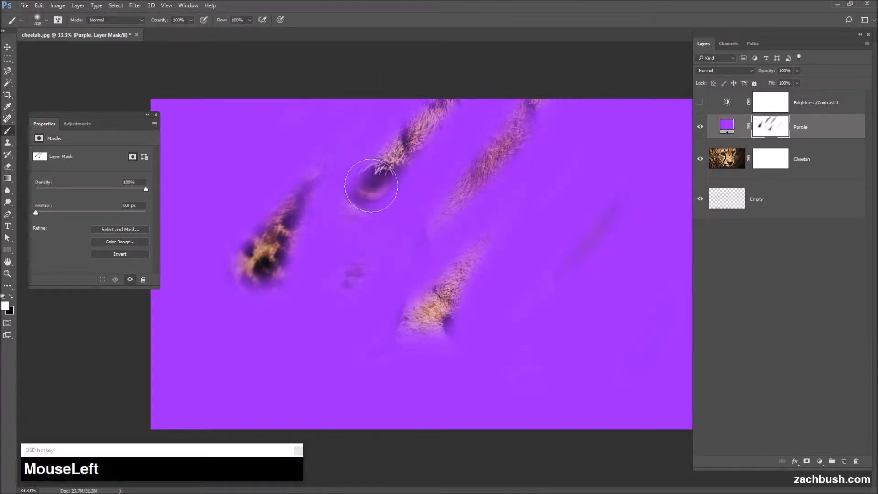
pyautogui.press('x')
pyautogui.moveTo(428, 120)
pyautogui.mouseDown()
pyautogui.moveTo(365, 284)
pyautogui.moveTo(398, 379)
pyautogui.mouseUp()
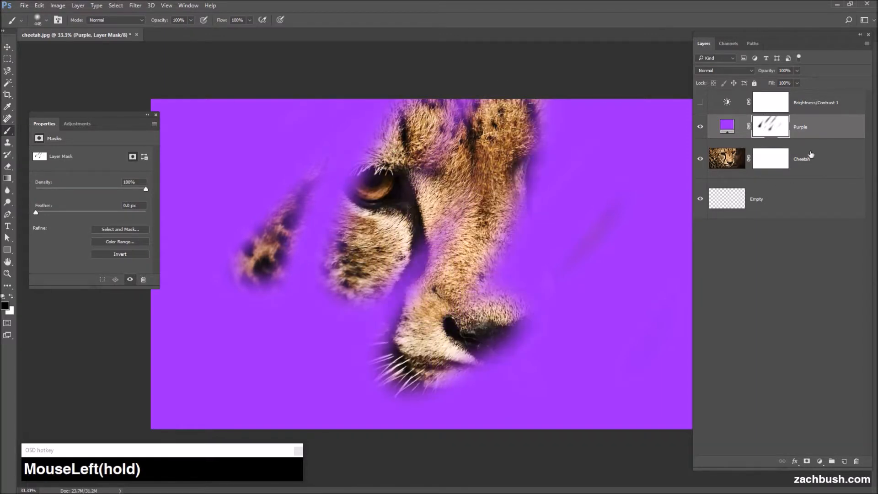
pyautogui.click(776, 125)
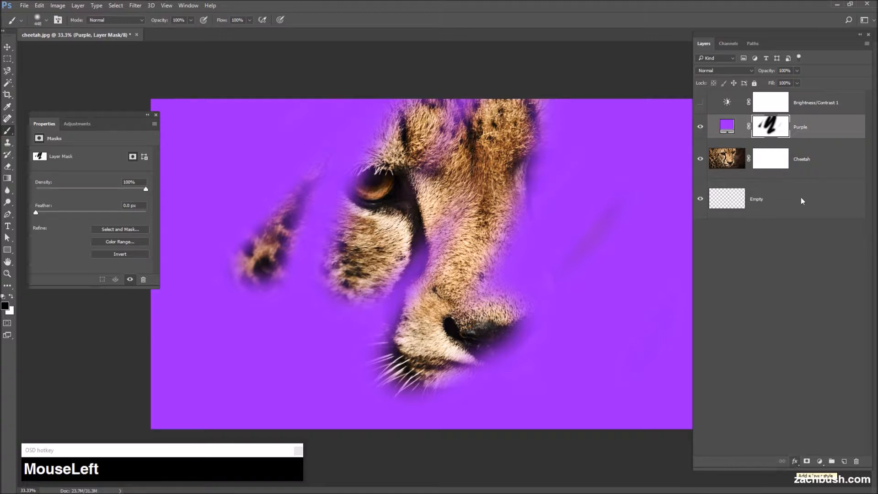
# Hide the Purple layer and open the layer style Blending Options for the Cheetah layer
pyautogui.click(700, 128)
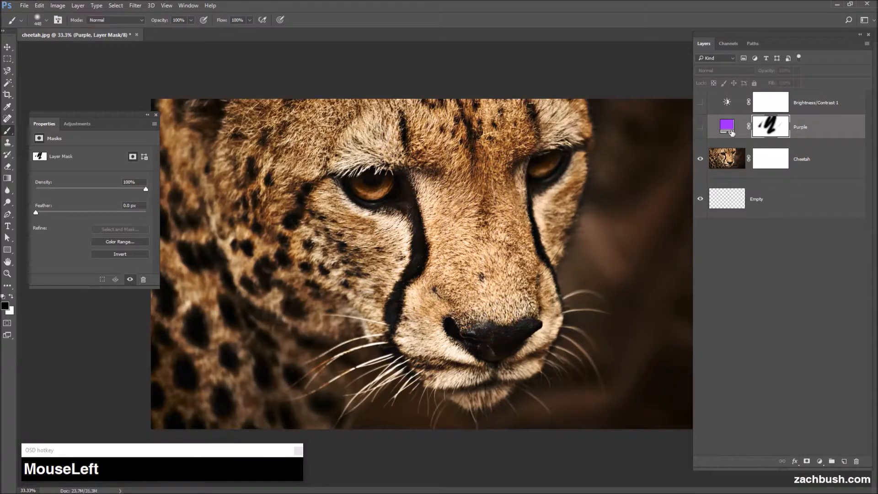
pyautogui.click(796, 462)
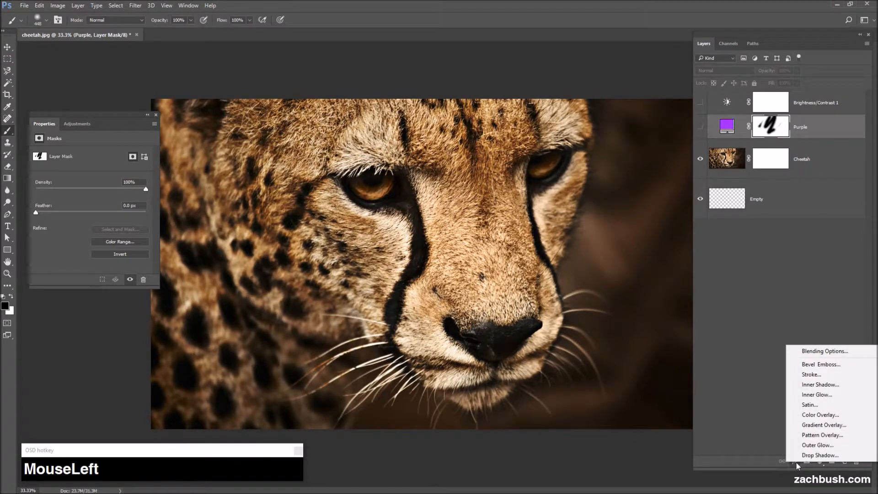
pyautogui.click(822, 164)
pyautogui.click(823, 167)
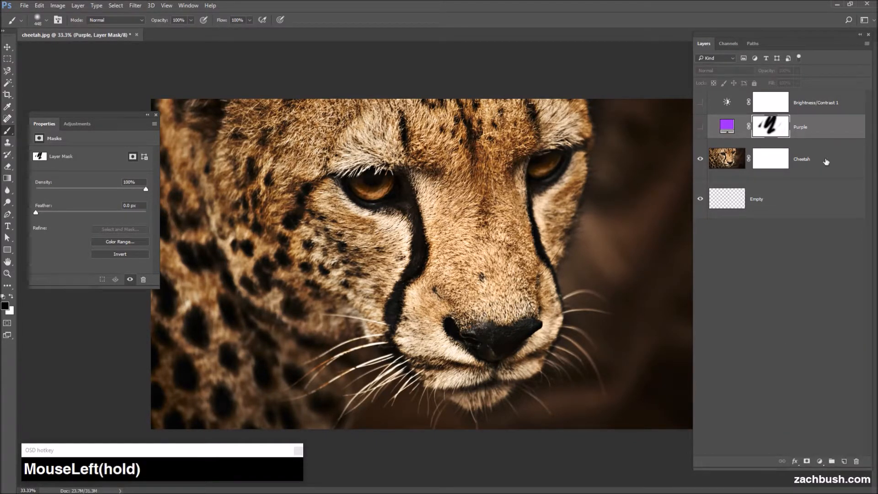
pyautogui.click(796, 461)
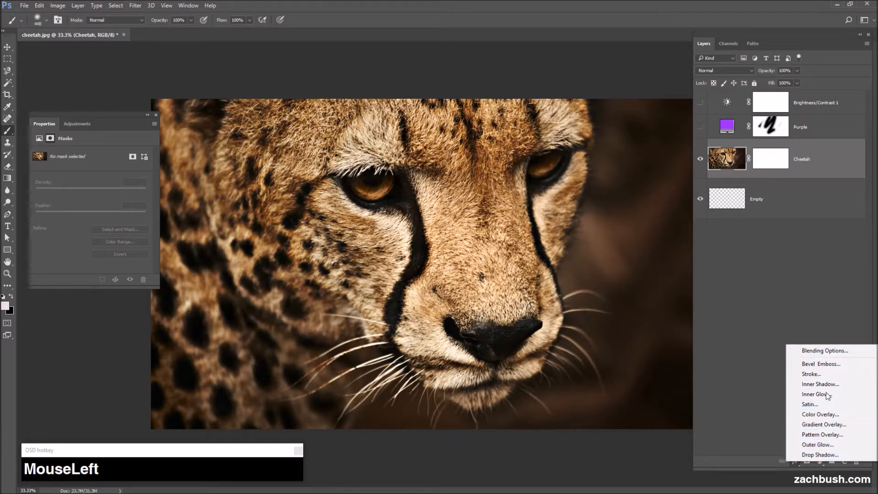
pyautogui.click(830, 353)
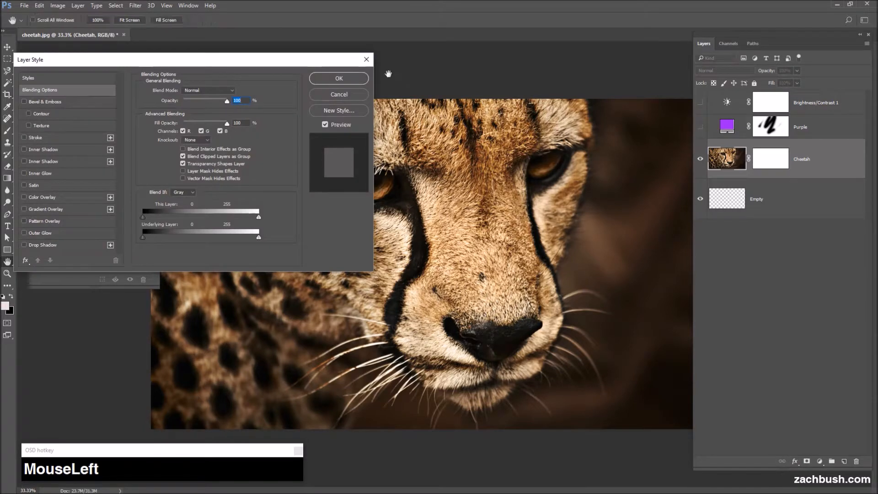
pyautogui.moveTo(127, 61); pyautogui.dragTo(344, 74)
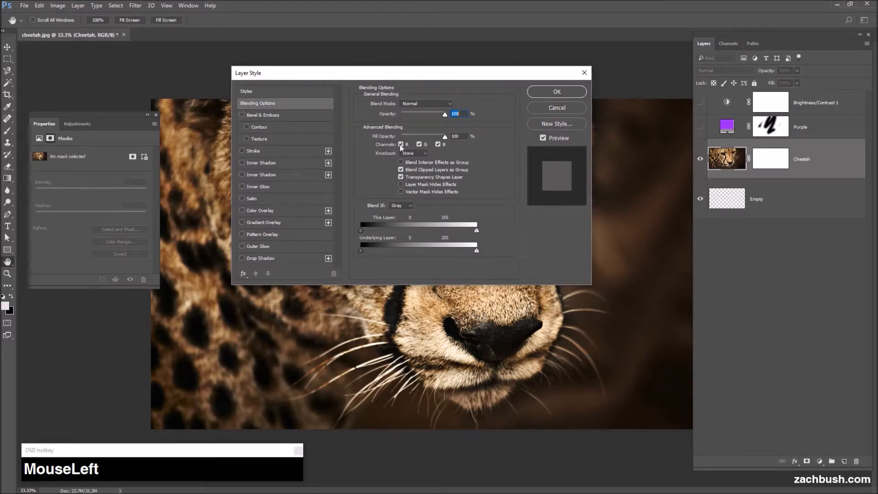
# Enable the Bevel & Emboss and Color Overlay effects on the Cheetah layer and show the Color Overlay settings
pyautogui.click(242, 115)
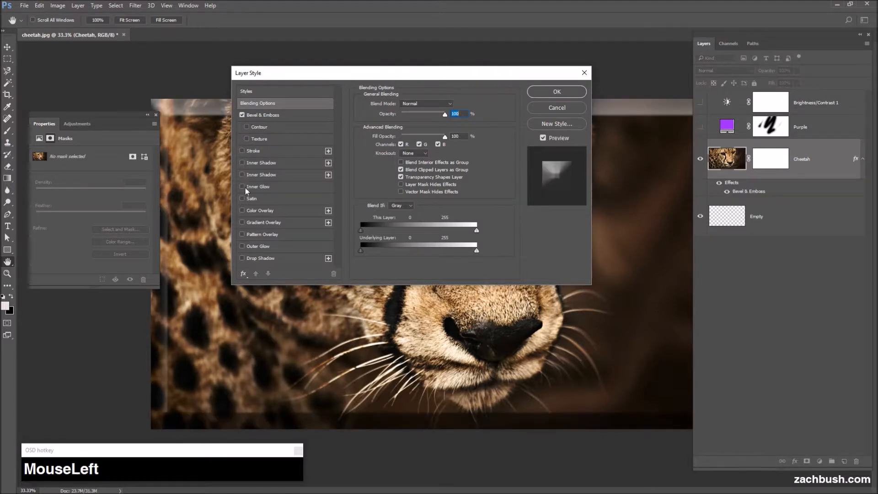
pyautogui.click(242, 211)
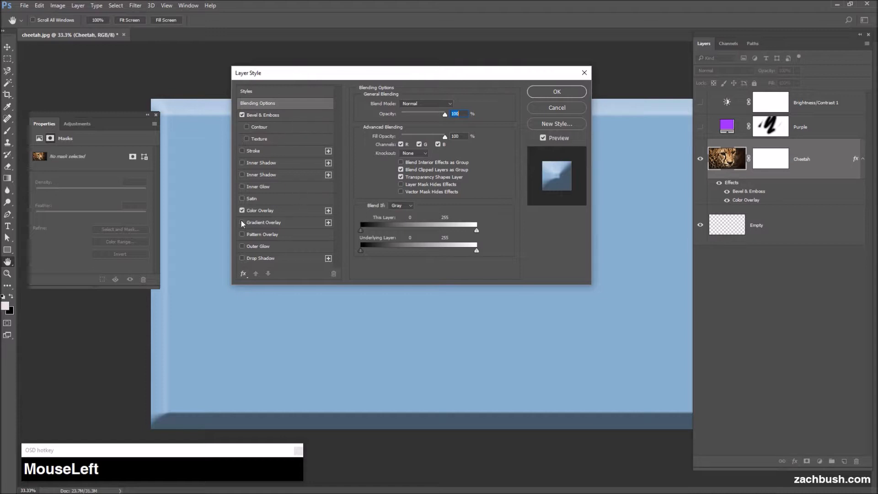
pyautogui.click(275, 210)
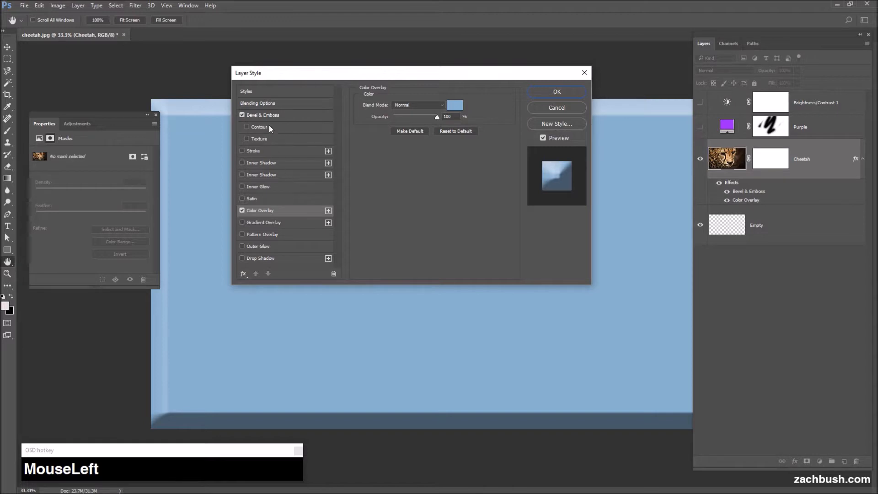
# Set the Bevel & Emboss depth to 573% and its highlight opacity to 52%
pyautogui.click(292, 115)
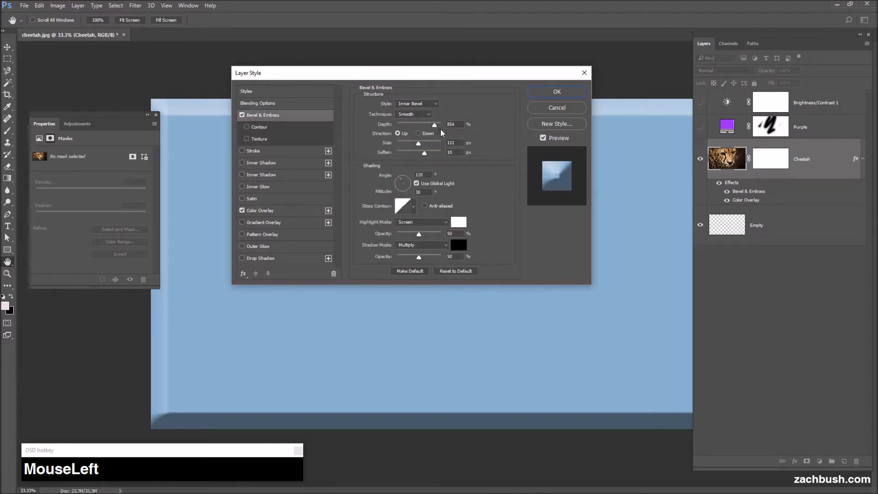
pyautogui.moveTo(435, 133); pyautogui.dragTo(423, 134)
pyautogui.moveTo(419, 234)
pyautogui.mouseDown()
pyautogui.moveTo(432, 236)
pyautogui.moveTo(423, 237)
pyautogui.mouseUp()
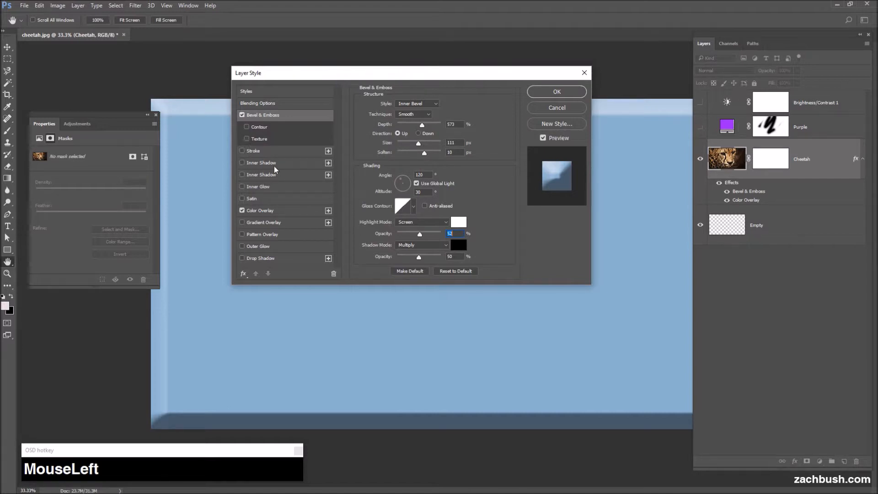
# Enable the first Inner Shadow effect on the Cheetah layer, compare the image with and without it, and turn it off
pyautogui.click(318, 161)
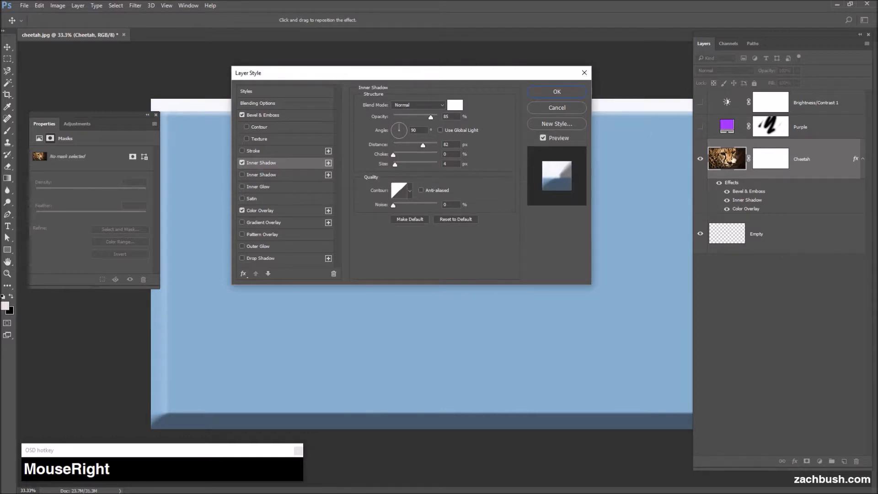
pyautogui.click(242, 163)
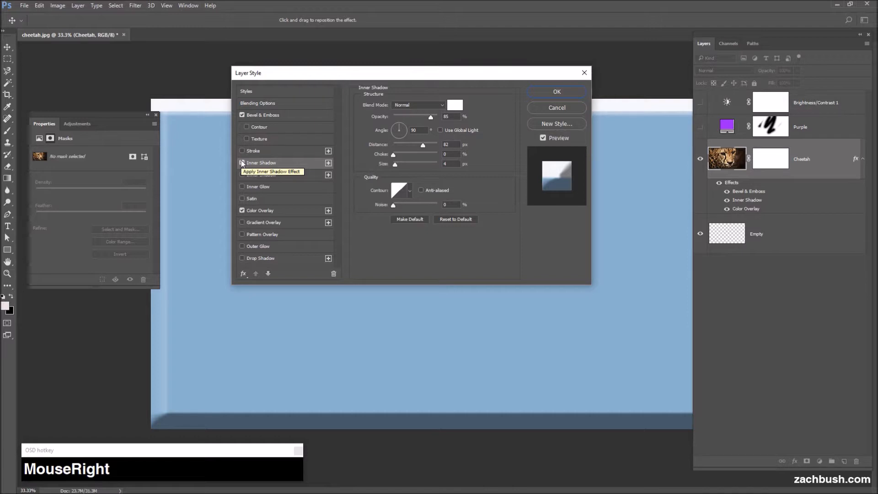
pyautogui.click(243, 163)
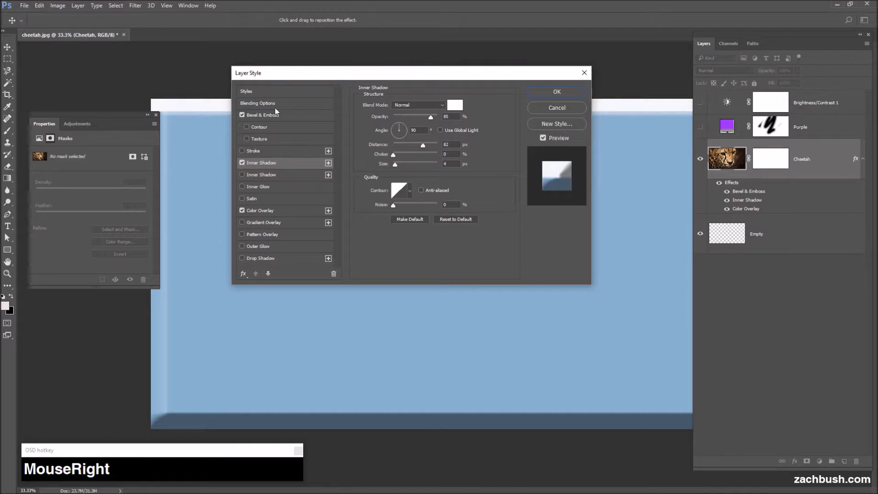
pyautogui.click(243, 162)
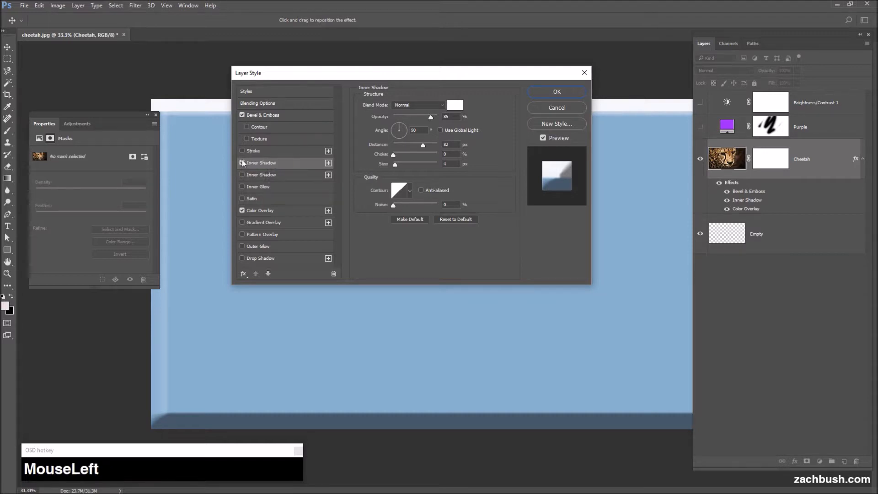
pyautogui.click(244, 162)
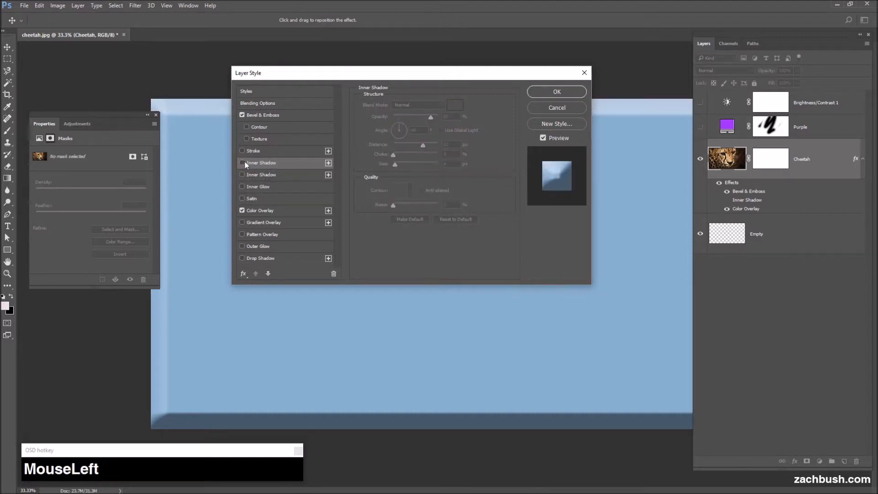
# Turn off Bevel & Emboss, enable the first Inner Shadow effect and show its settings
pyautogui.click(264, 118)
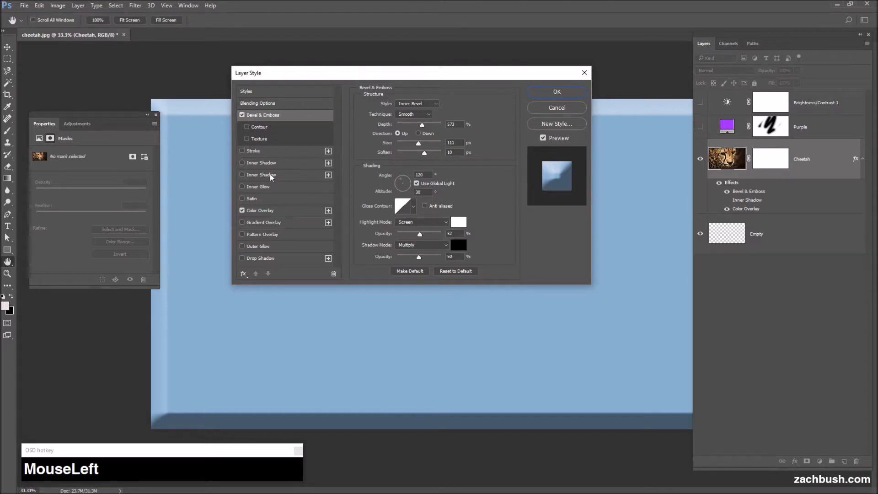
pyautogui.click(242, 115)
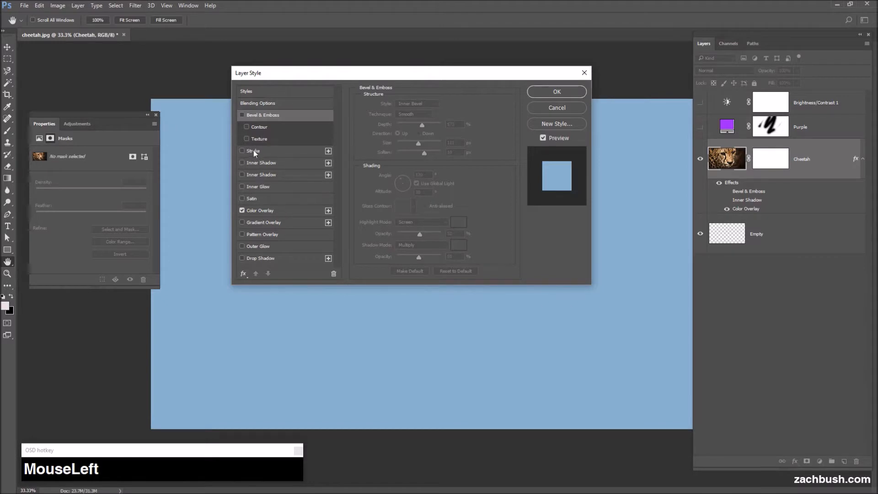
pyautogui.click(242, 163)
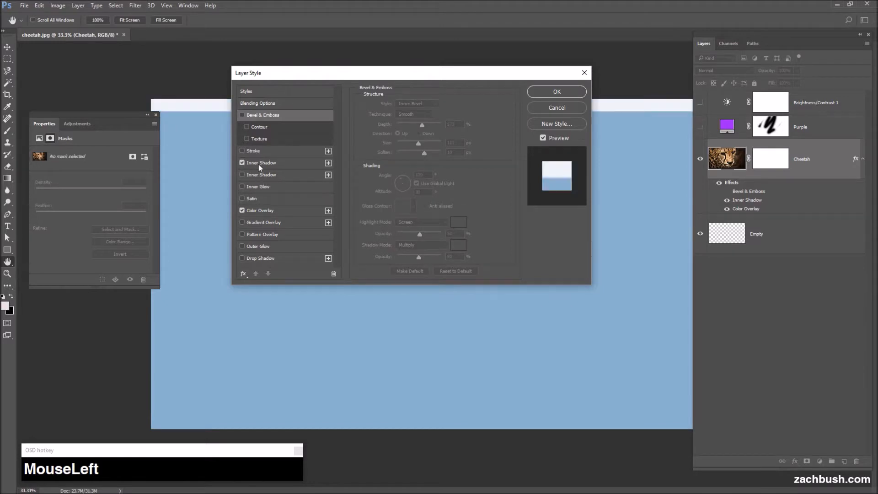
pyautogui.click(264, 164)
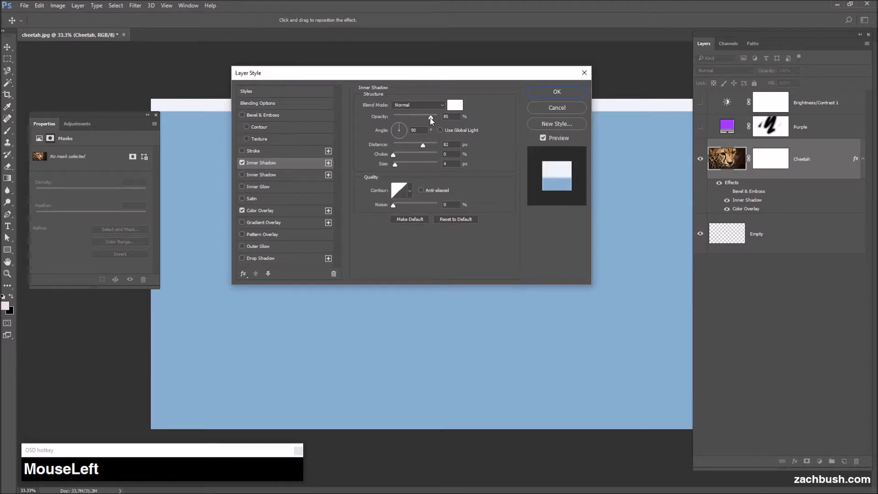
# Set the Cheetah layer's Inner Shadow to a 79 px distance, 152 px size and -144° angle
pyautogui.moveTo(421, 147); pyautogui.dragTo(421, 166)
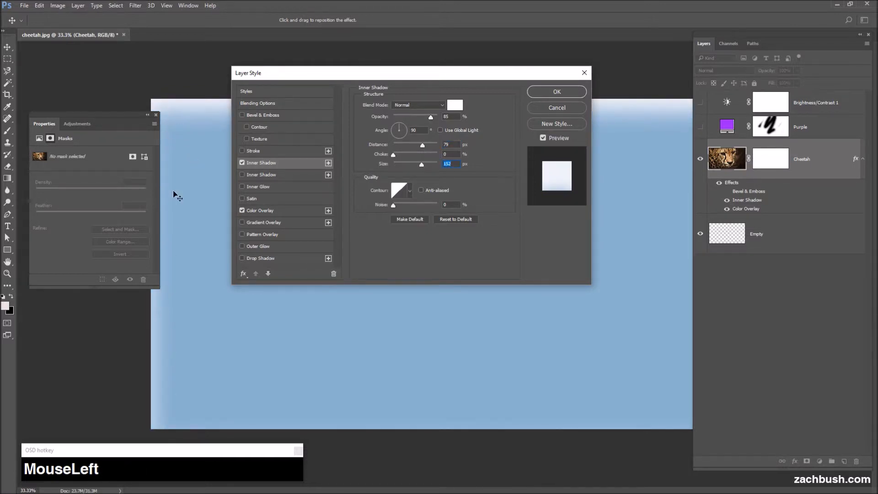
pyautogui.moveTo(396, 132); pyautogui.dragTo(418, 152)
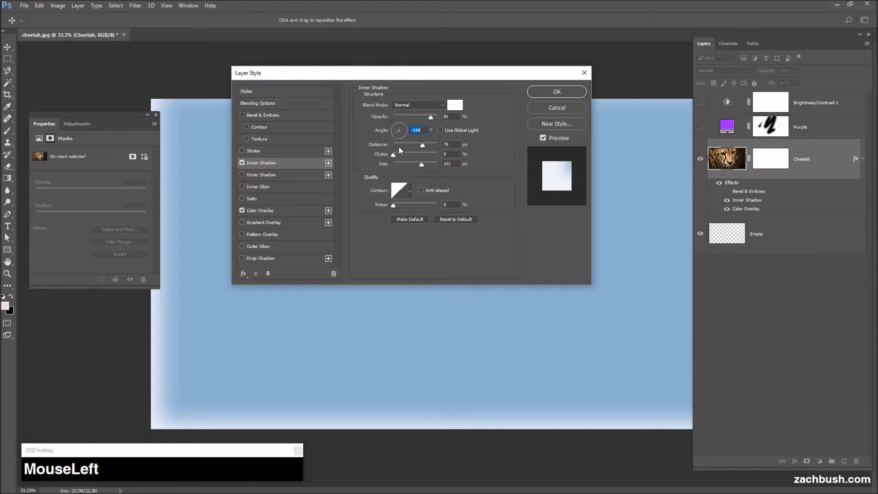
# Enable Inner Glow instead of Inner Shadow on the Cheetah layer and show the Inner Glow settings
pyautogui.click(243, 186)
pyautogui.click(242, 162)
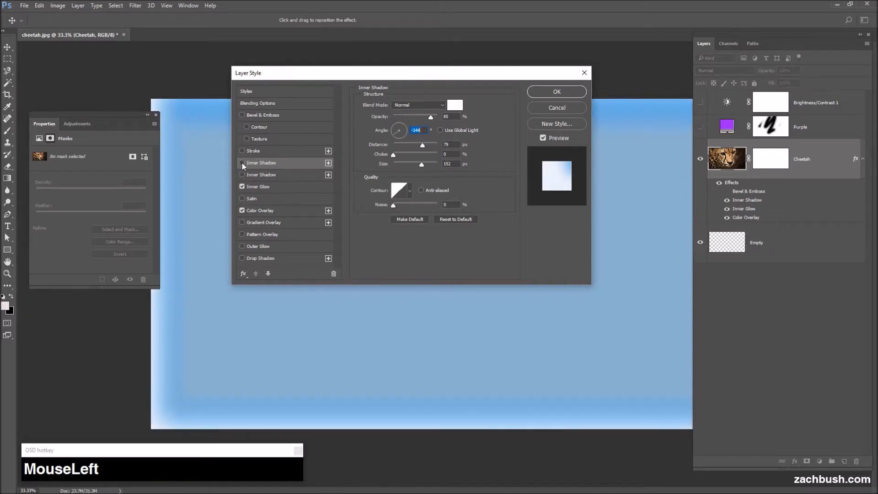
pyautogui.click(260, 188)
# Change the Inner Glow color to a bright red and apply the layer style to the Cheetah layer
pyautogui.click(381, 135)
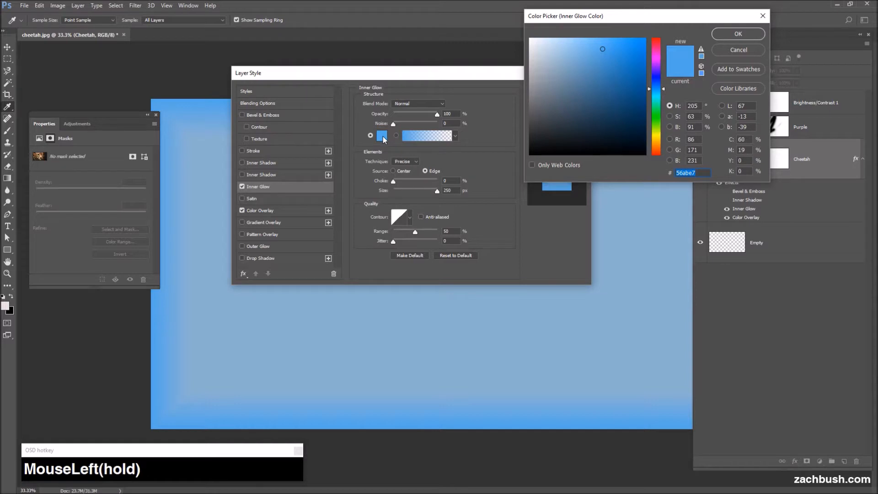
pyautogui.click(746, 52)
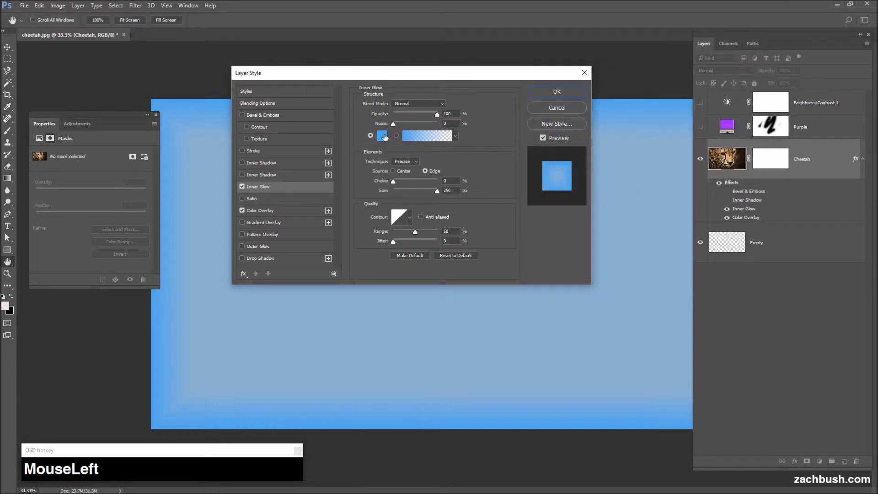
pyautogui.click(383, 135)
pyautogui.moveTo(660, 50)
pyautogui.mouseDown()
pyautogui.moveTo(662, 63)
pyautogui.moveTo(660, 41)
pyautogui.moveTo(639, 39)
pyautogui.mouseUp()
pyautogui.click(736, 35)
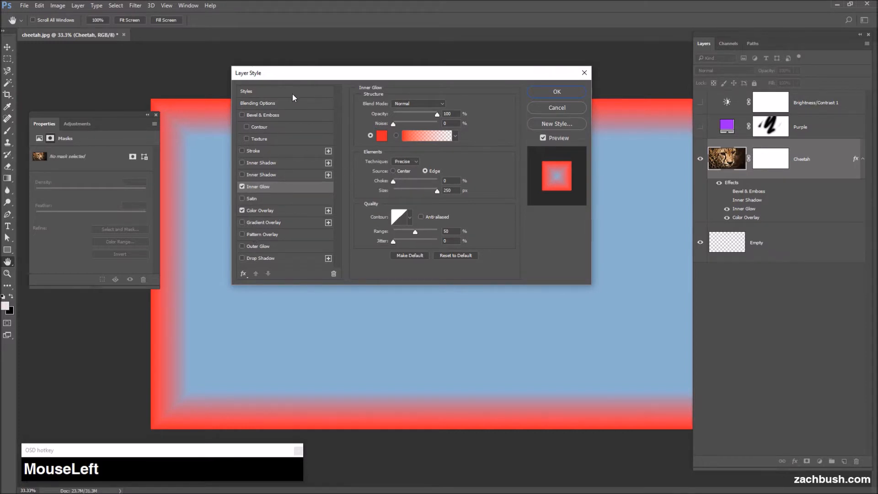
pyautogui.scroll(-1, 285, 218)
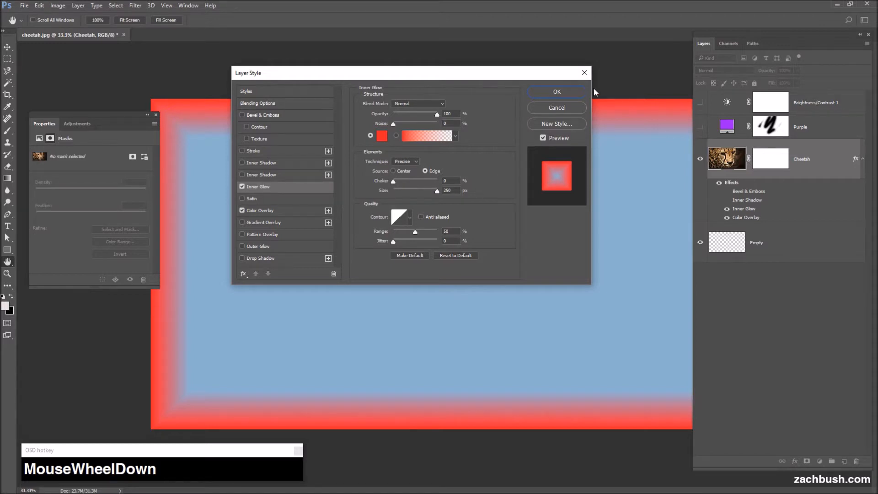
pyautogui.click(567, 90)
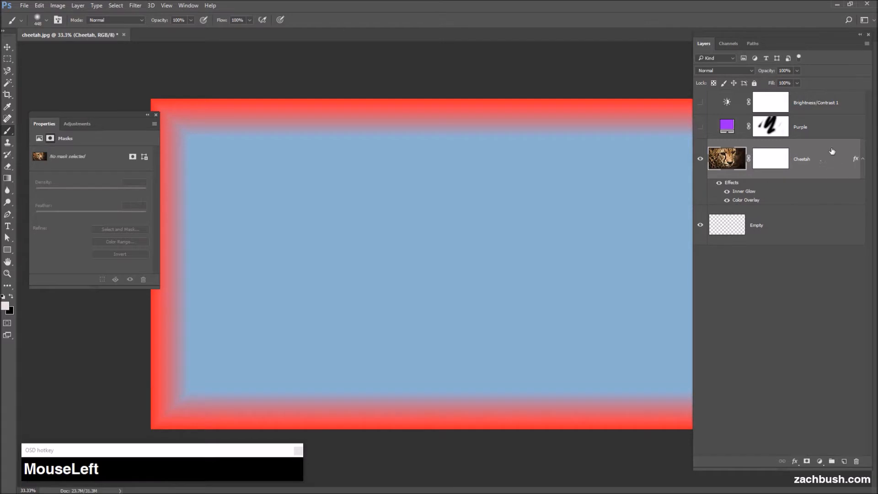
# Collapse and expand the Cheetah layer's effects list, and compare the image with Inner Glow and with all effects hidden and shown
pyautogui.click(862, 159)
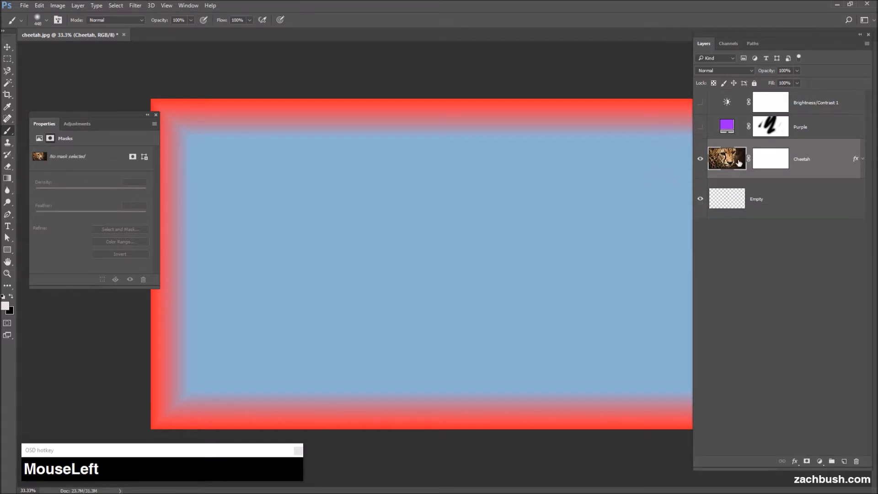
pyautogui.click(861, 159)
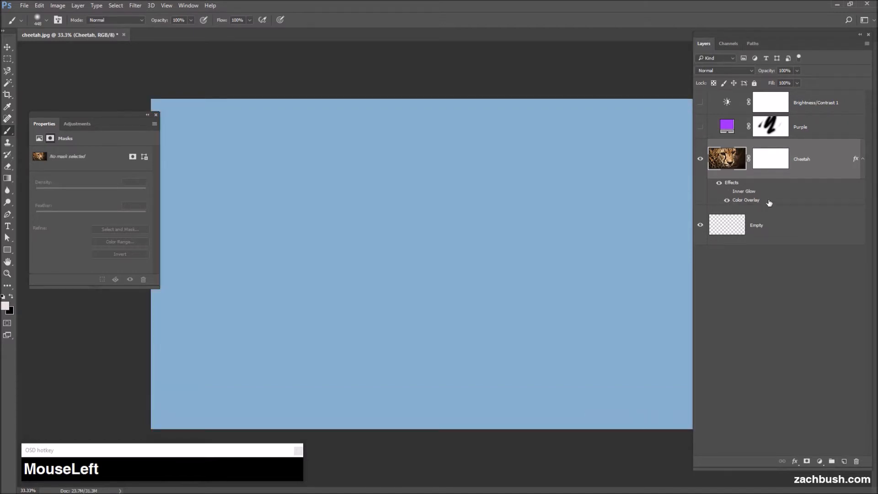
pyautogui.click(726, 191)
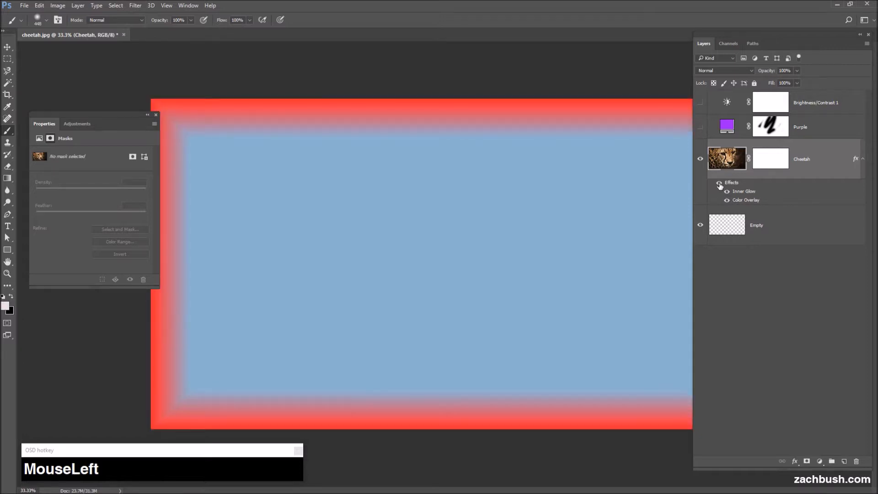
pyautogui.click(720, 183)
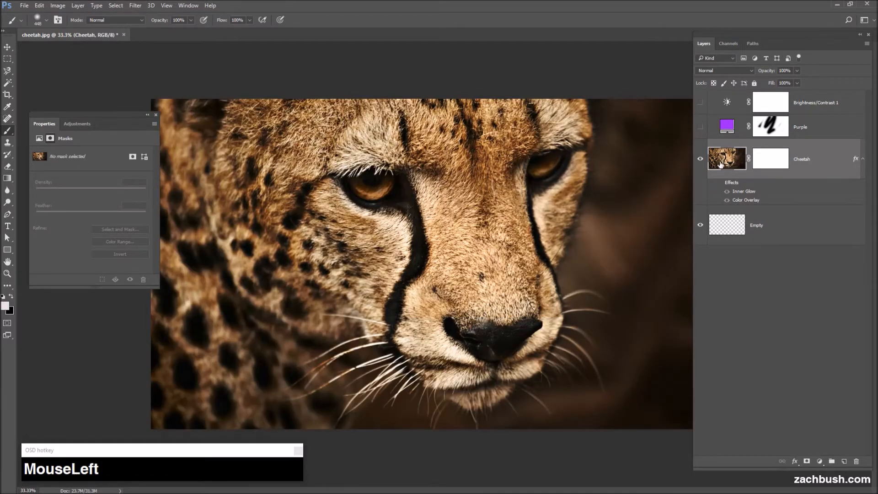
pyautogui.click(719, 183)
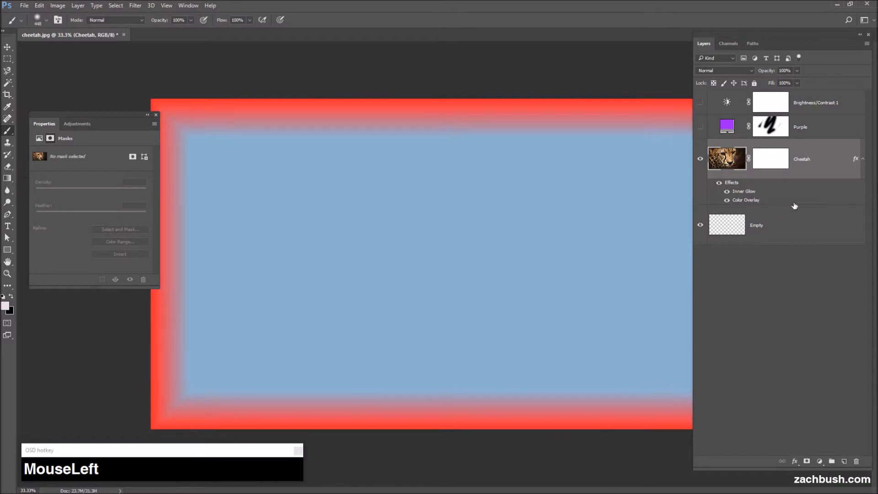
# Collapse and re-expand the Cheetah layer's effects list, and review the blend modes available for the layer
pyautogui.click(862, 159)
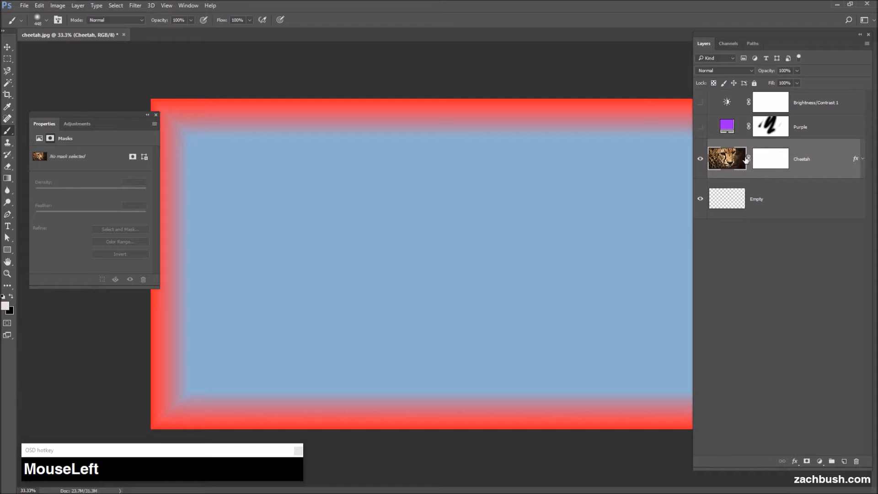
pyautogui.click(862, 160)
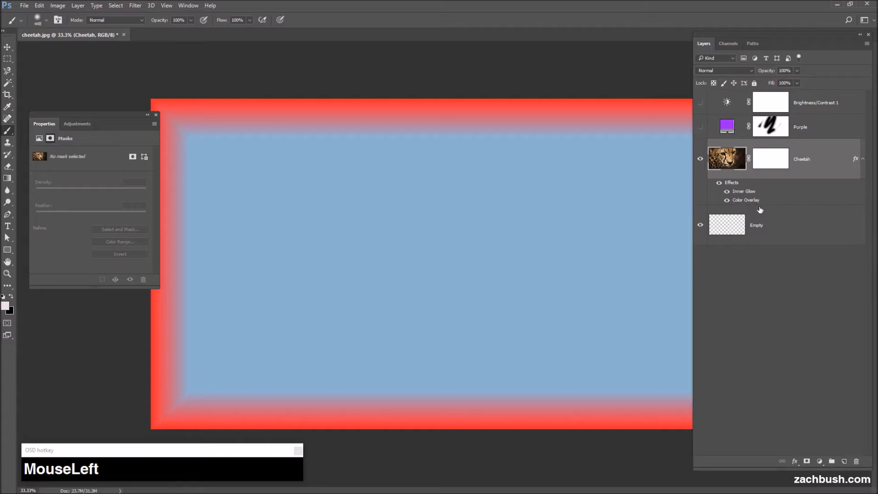
pyautogui.click(744, 71)
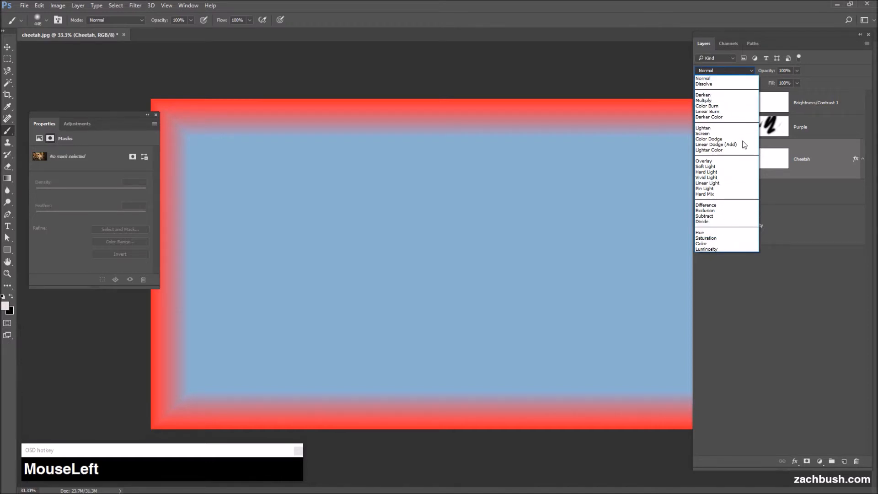
pyautogui.click(824, 155)
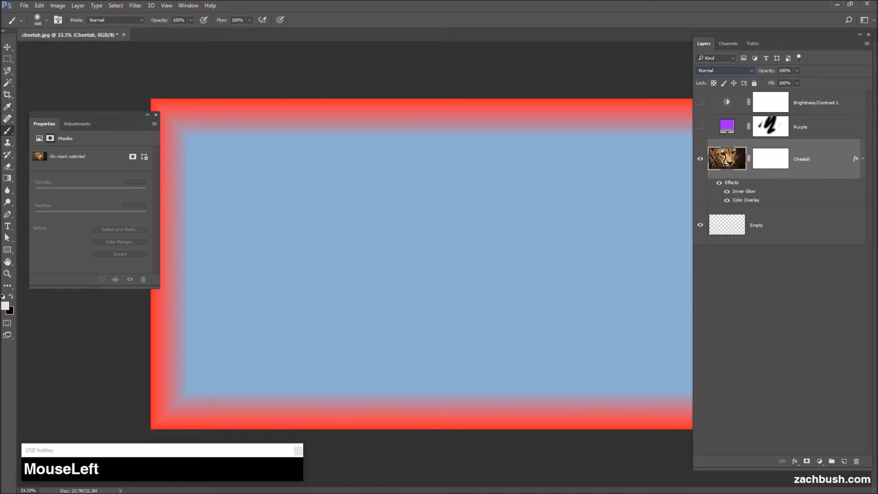
# Place pug.jpg as an embedded smart object above the Cheetah layer, keeping its initial size and position
pyautogui.moveTo(194, 229); pyautogui.dragTo(227, 137)
pyautogui.moveTo(164, 205); pyautogui.dragTo(492, 236)
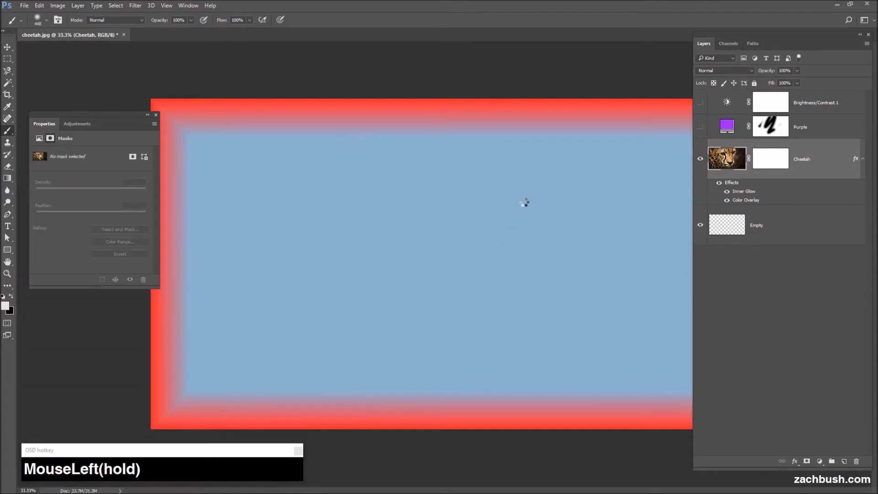
pyautogui.moveTo(555, 235); pyautogui.dragTo(490, 232)
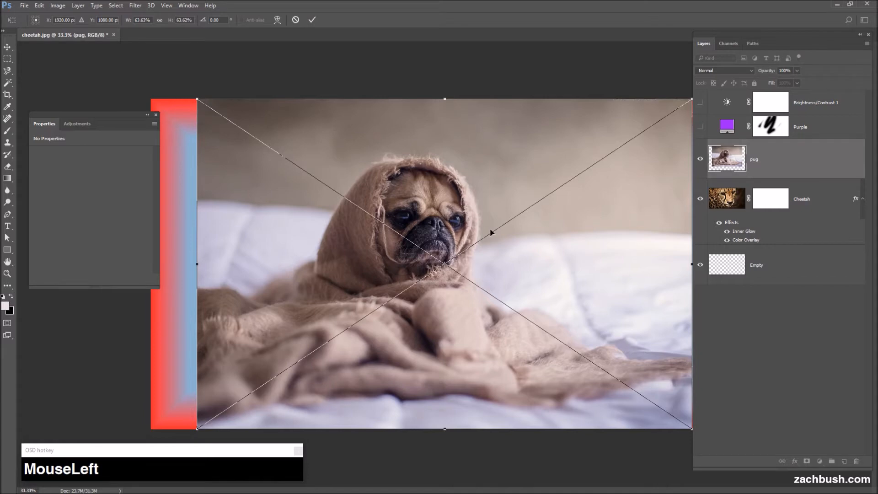
pyautogui.press('Return')
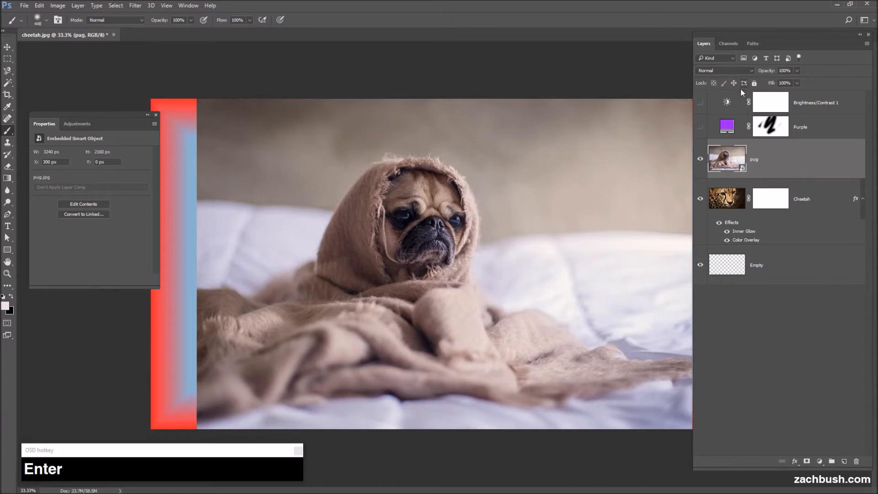
# Preview the pug layer's blend modes one after another from Normal on, settle on Luminosity, and hide the layer
pyautogui.click(723, 72)
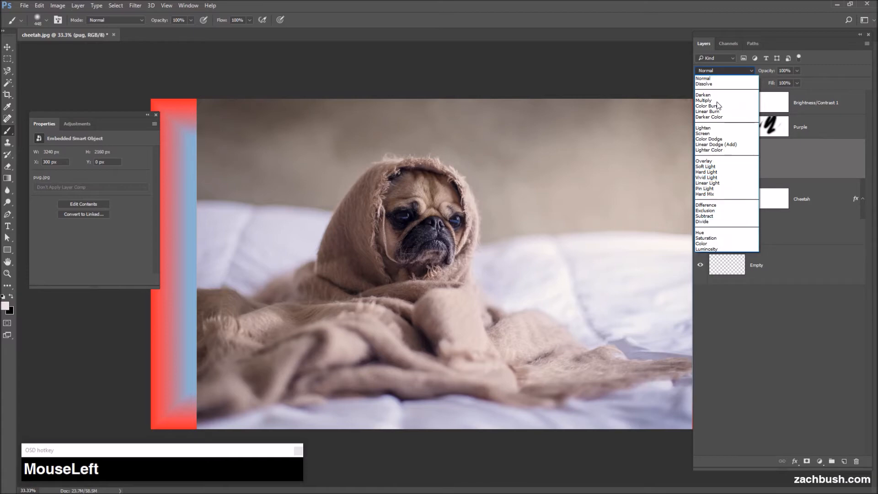
pyautogui.click(715, 70)
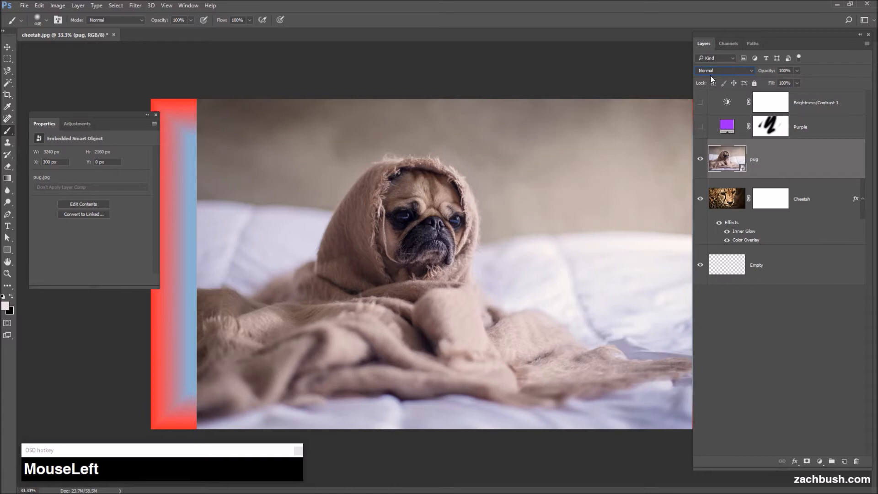
pyautogui.press('Down')
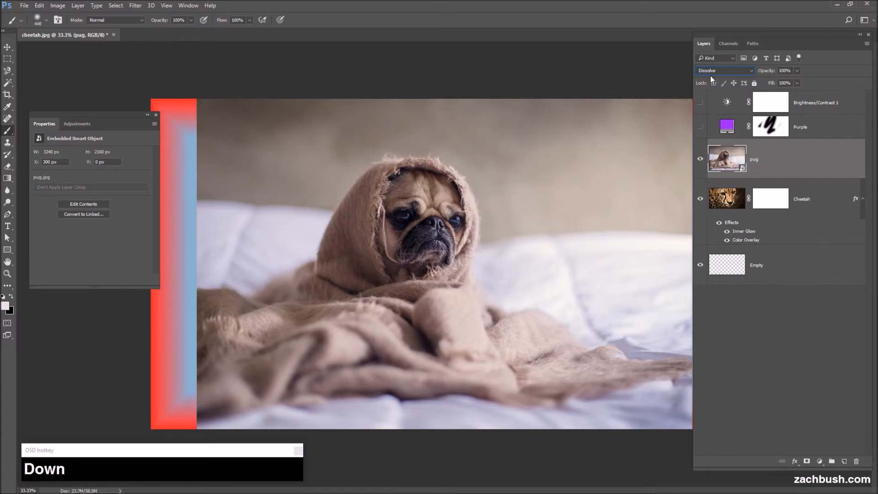
pyautogui.press('Down')
pyautogui.press('Down')
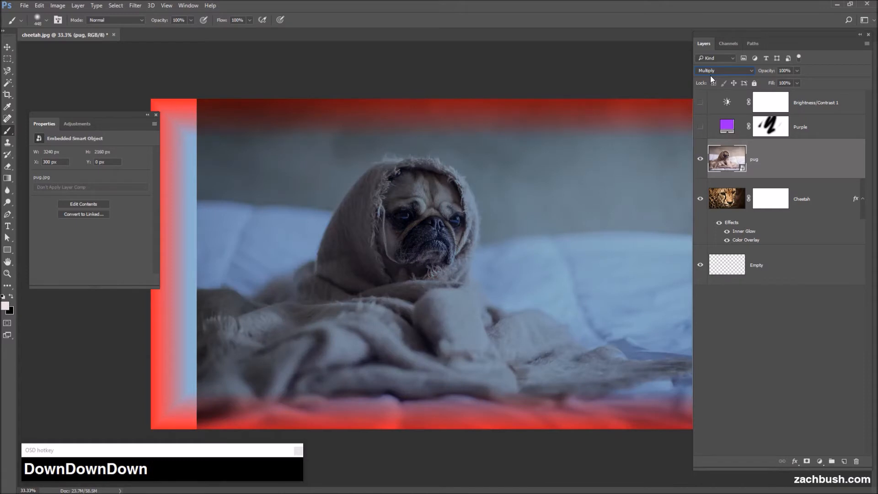
pyautogui.press('Down')
pyautogui.press('Down')
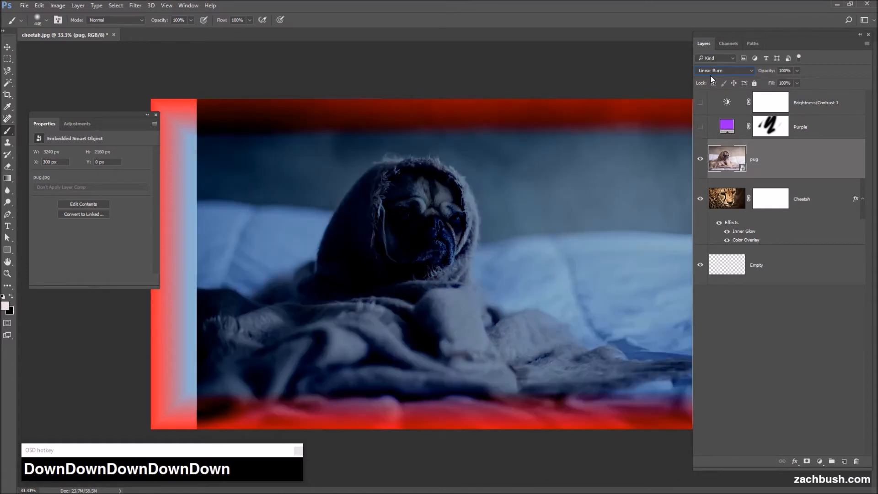
pyautogui.press('Down')
pyautogui.press('Down')
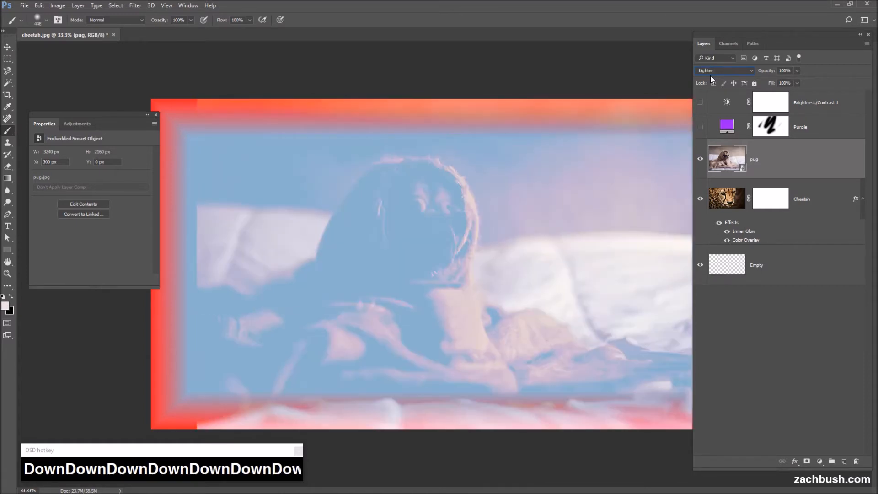
pyautogui.press('Down')
pyautogui.press('Down')
pyautogui.press('Down')
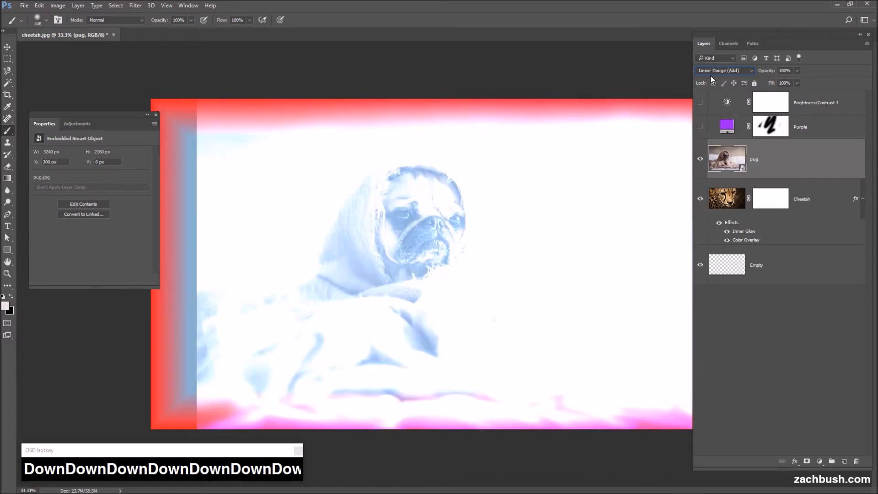
pyautogui.press('Down')
pyautogui.press('Down')
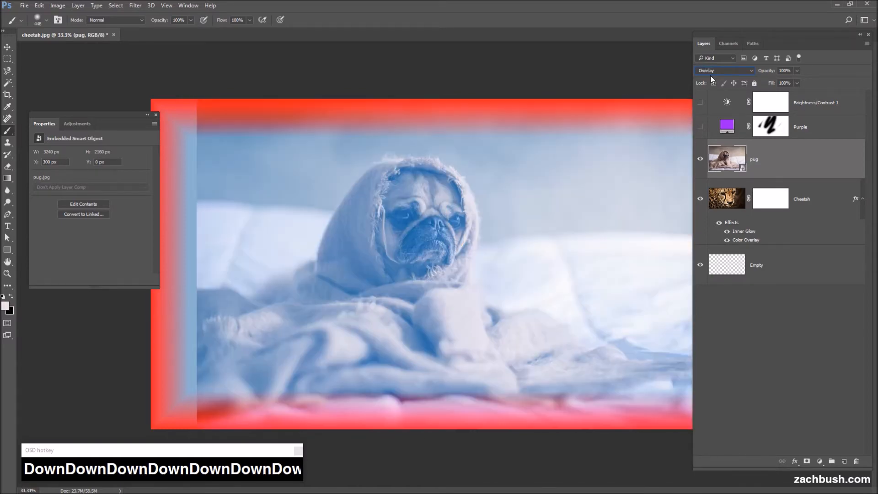
pyautogui.press('Down')
pyautogui.press('Down')
pyautogui.press('Down')
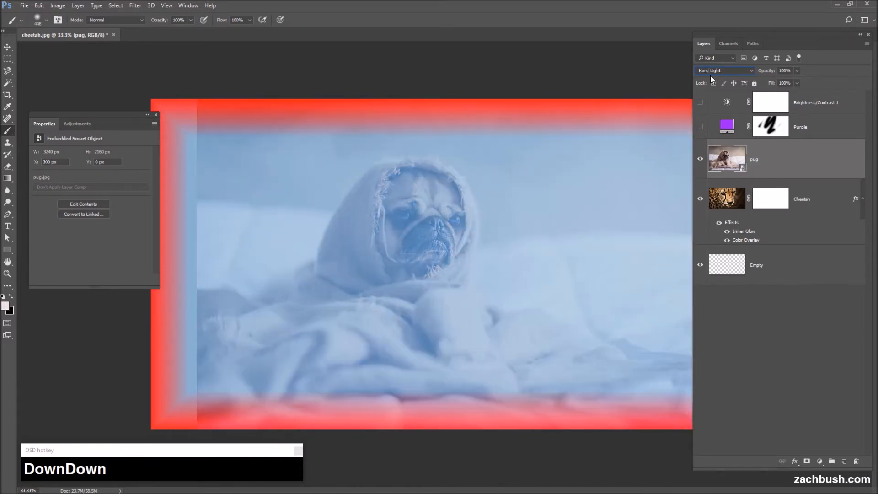
pyautogui.press('Down')
pyautogui.press('Down')
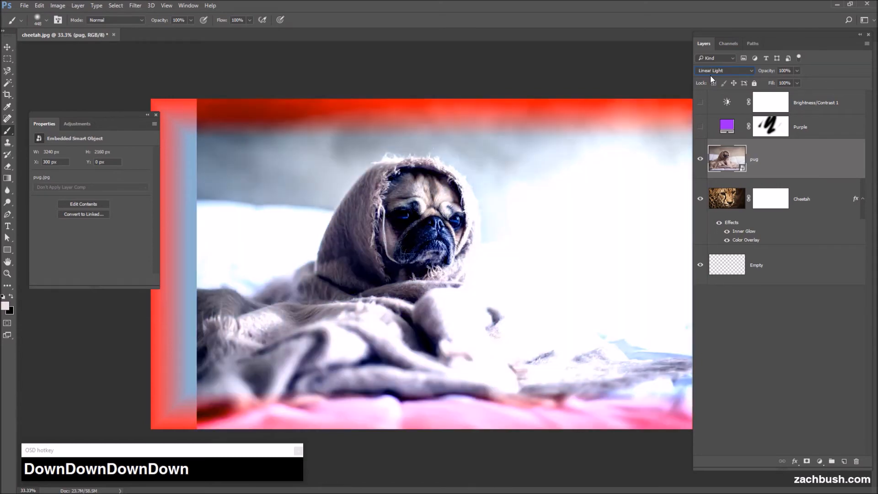
pyautogui.press('Down')
pyautogui.press('Down')
pyautogui.press('Down')
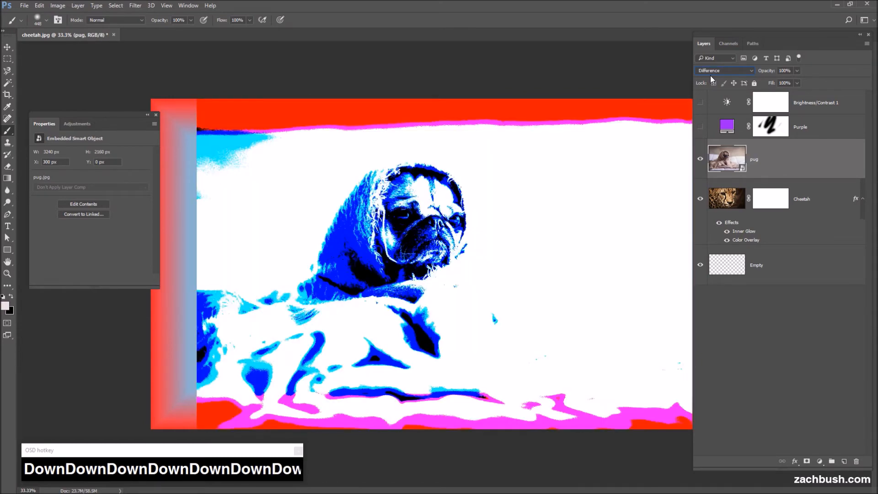
pyautogui.press('Down')
pyautogui.press('Down')
pyautogui.press('Down')
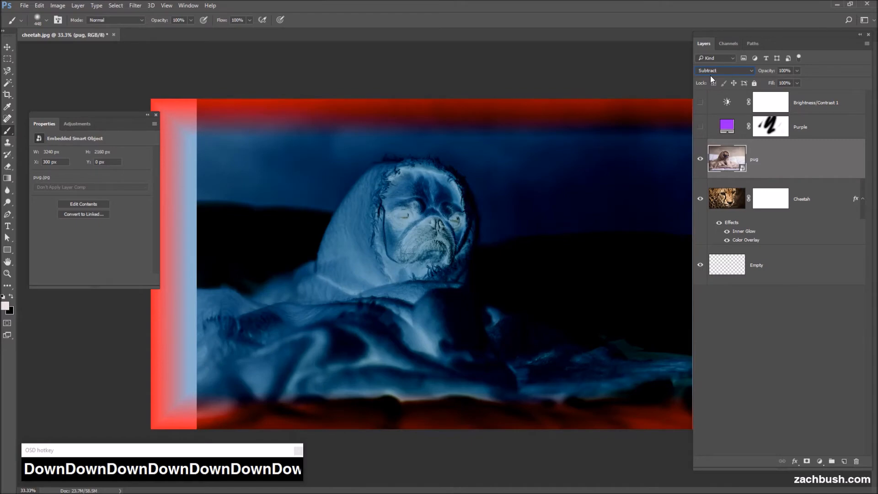
pyautogui.press('Down')
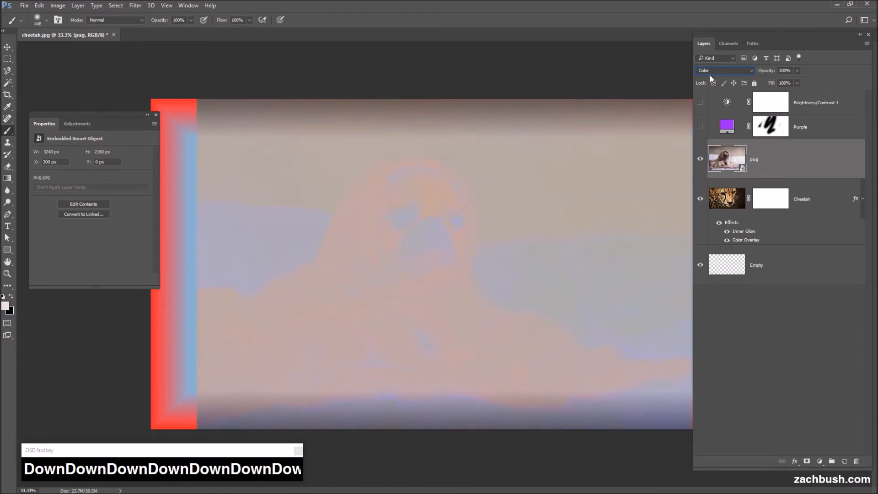
pyautogui.press('Down')
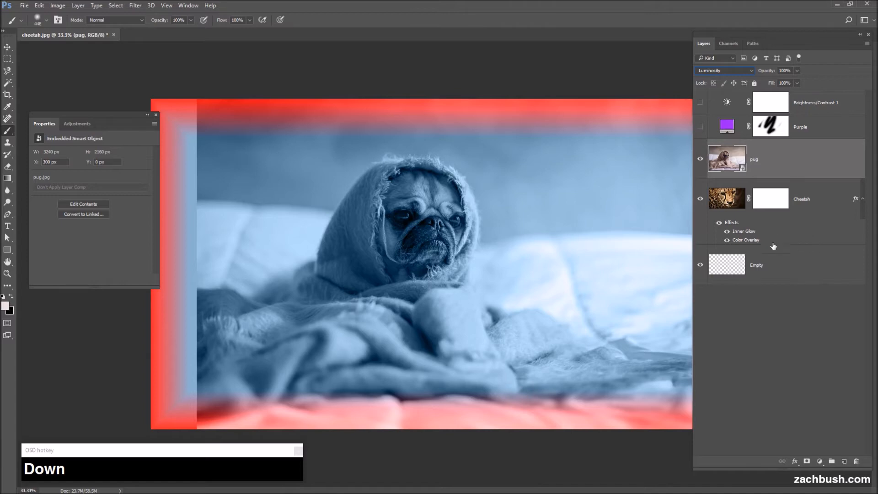
pyautogui.click(701, 160)
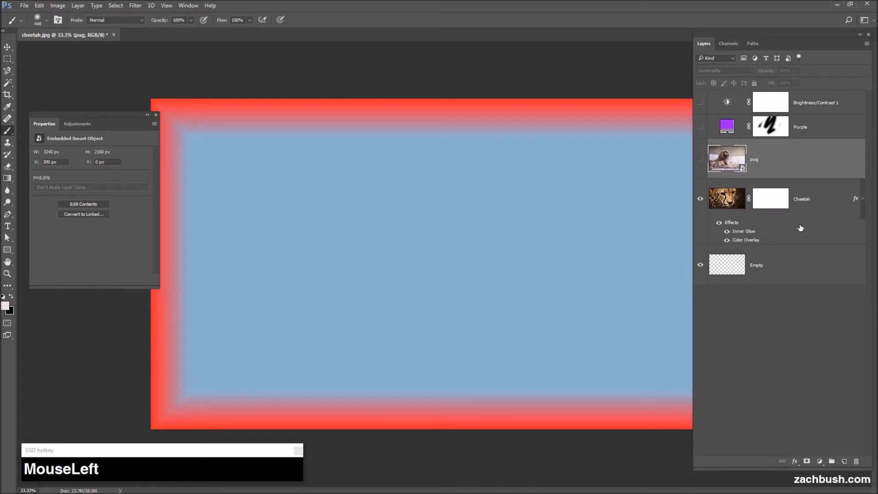
# Preview the blend modes of the Cheetah layer's Color Overlay one after another, and set the overlay to Hard Light
pyautogui.doubleClick(788, 243)
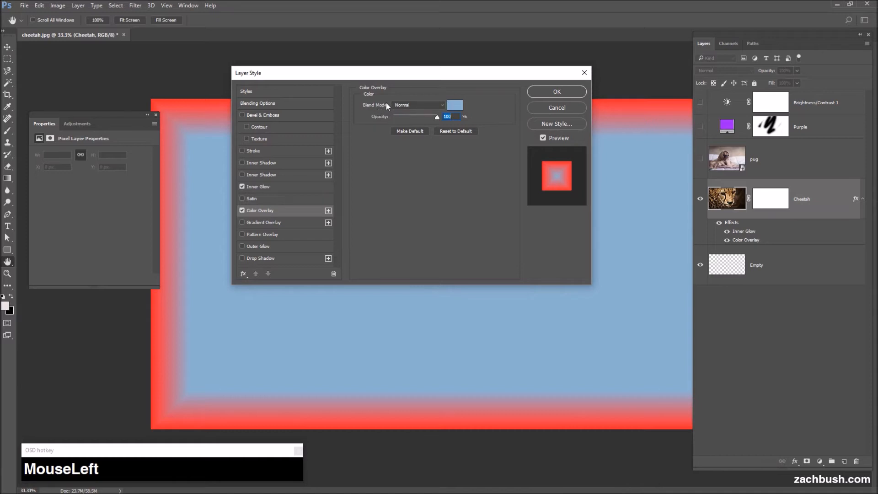
pyautogui.click(415, 106)
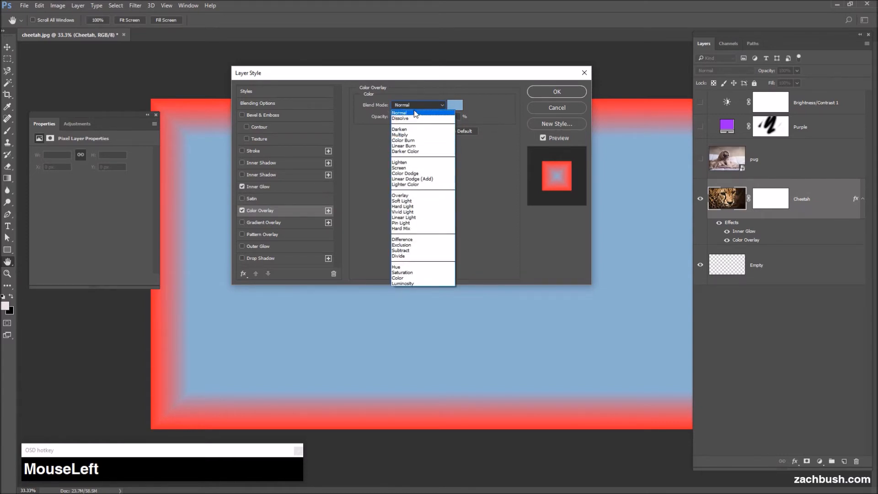
pyautogui.click(414, 106)
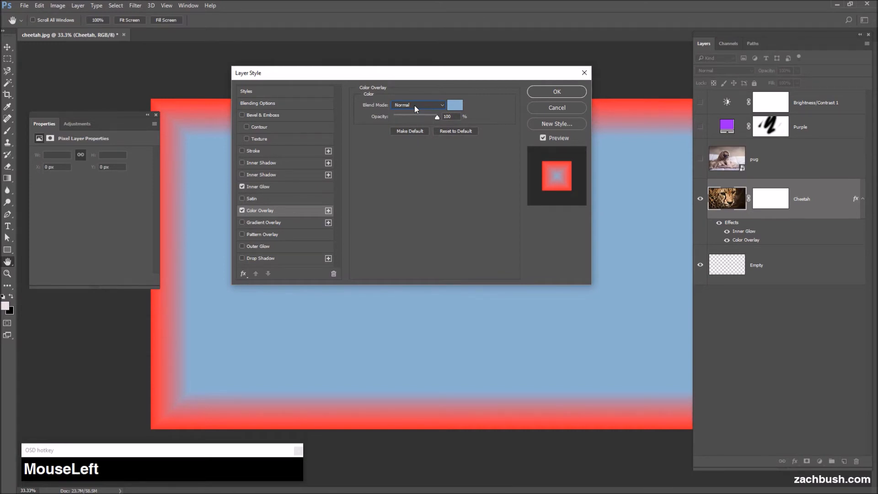
pyautogui.press('Down')
pyautogui.press('Down')
pyautogui.press('Down')
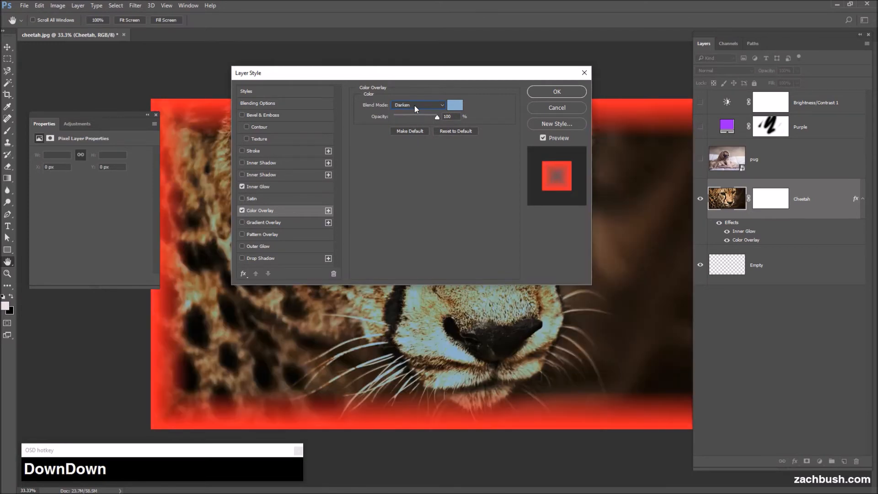
pyautogui.press('Down')
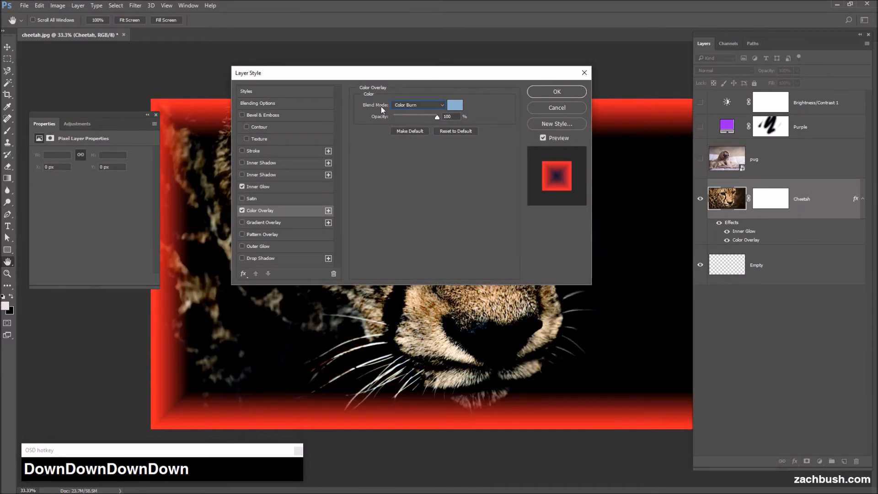
pyautogui.moveTo(427, 78); pyautogui.dragTo(194, 45)
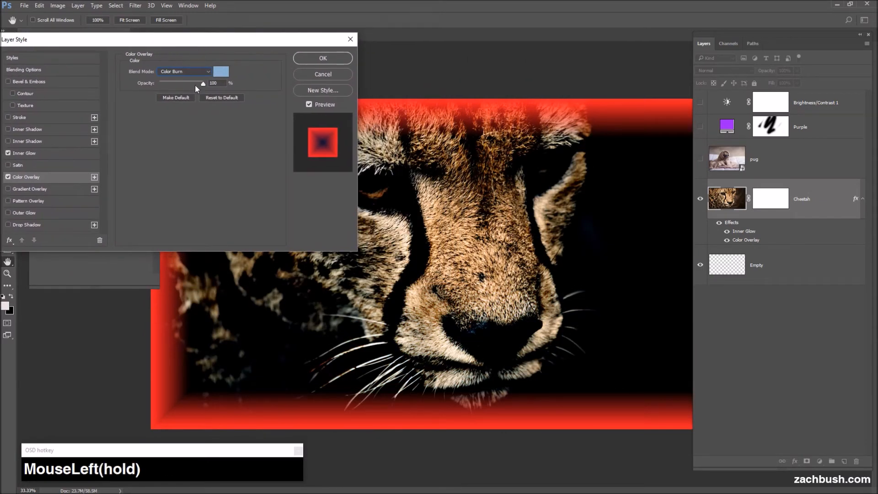
pyautogui.click(185, 73)
pyautogui.press('Down')
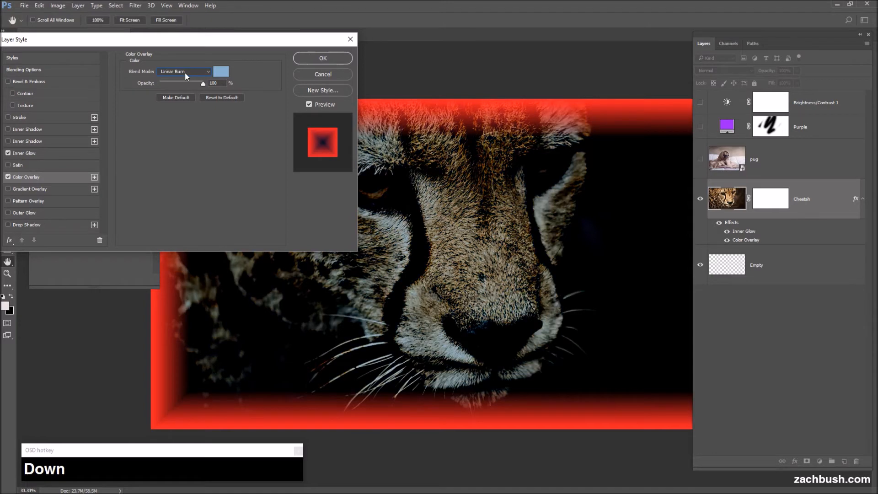
pyautogui.press('Down')
pyautogui.press('Down')
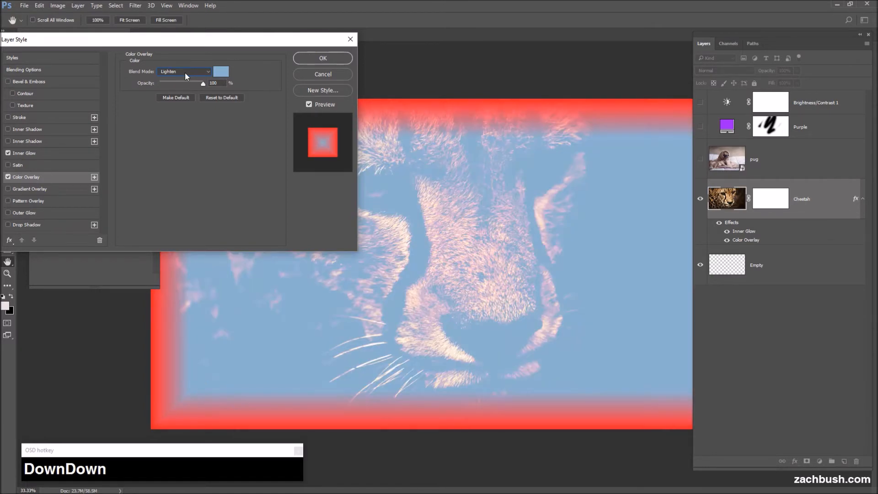
pyautogui.press('Down')
pyautogui.press('Down')
pyautogui.press('Down')
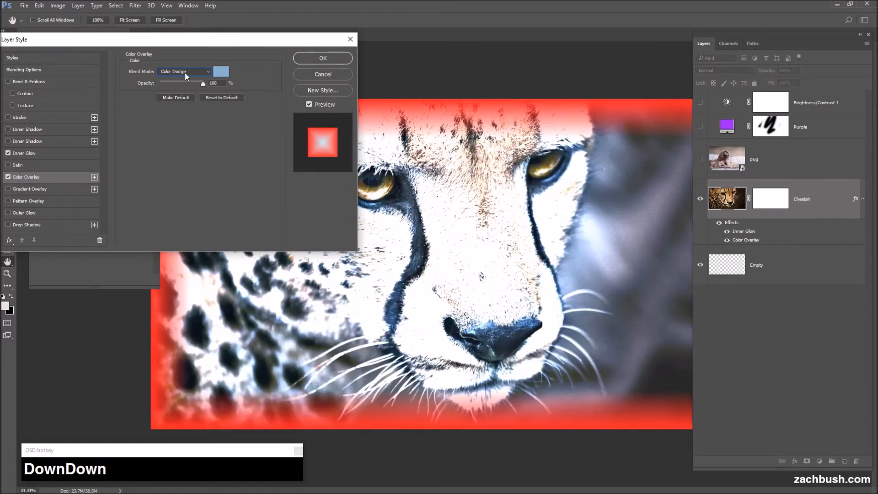
pyautogui.press('Down')
pyautogui.press('Down')
pyautogui.press('Down')
pyautogui.press('Down')
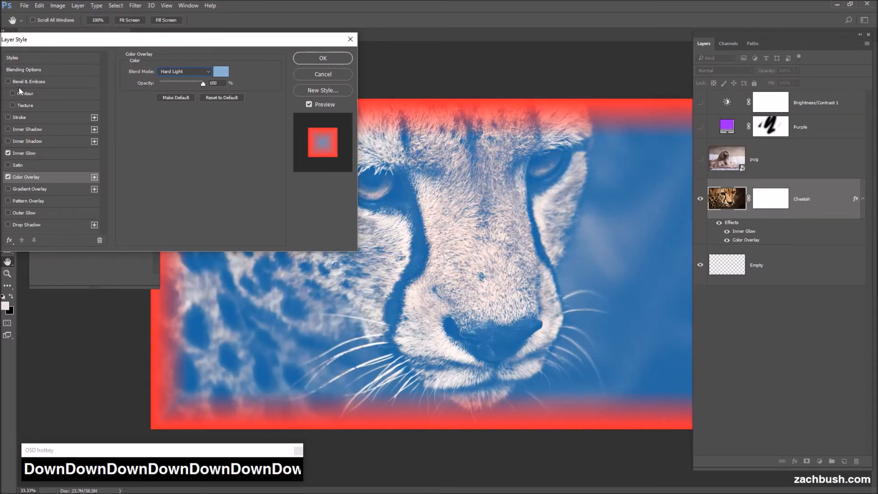
# Review the Inner Glow settings, try Gradient Overlay but leave it off, and apply the Cheetah layer's style
pyautogui.click(37, 151)
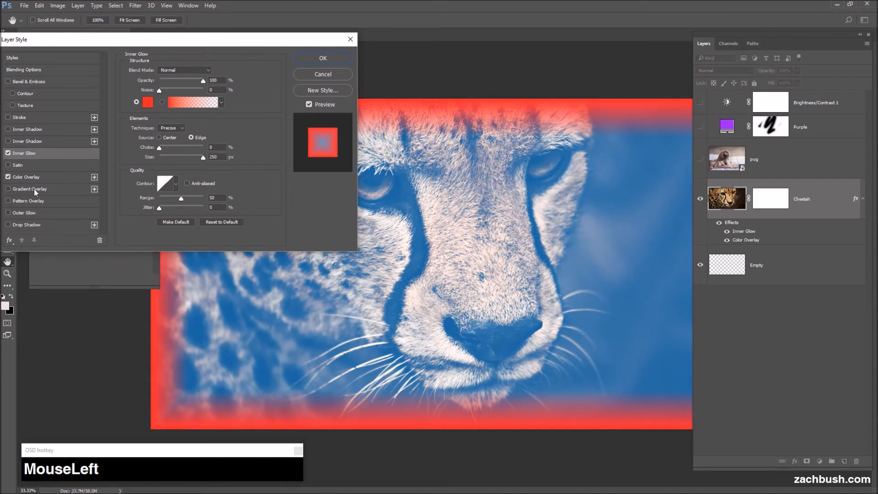
pyautogui.click(14, 189)
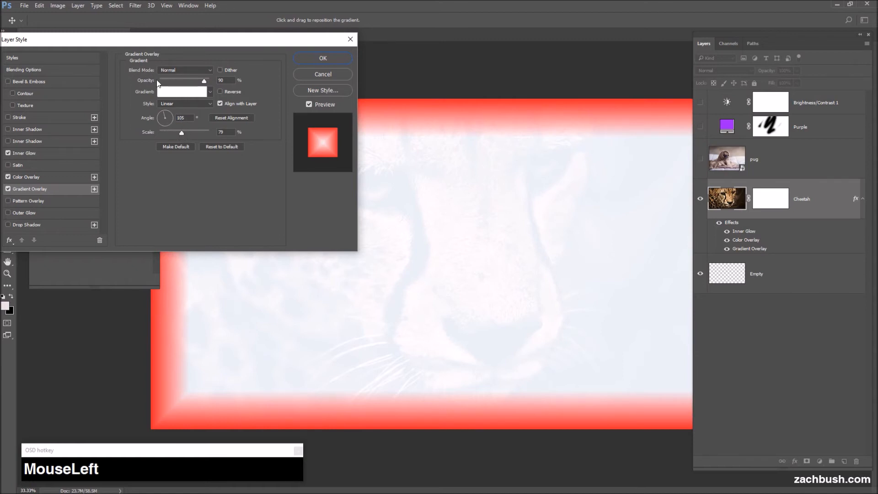
pyautogui.click(9, 190)
pyautogui.click(67, 176)
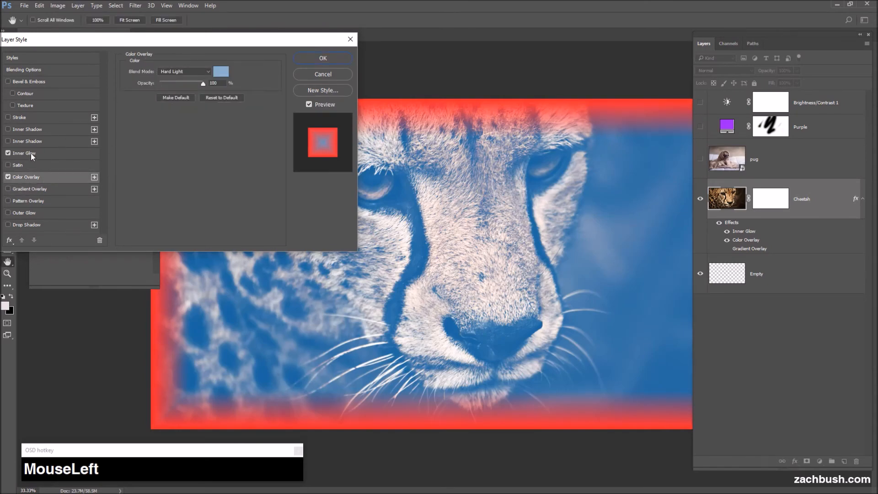
pyautogui.click(323, 59)
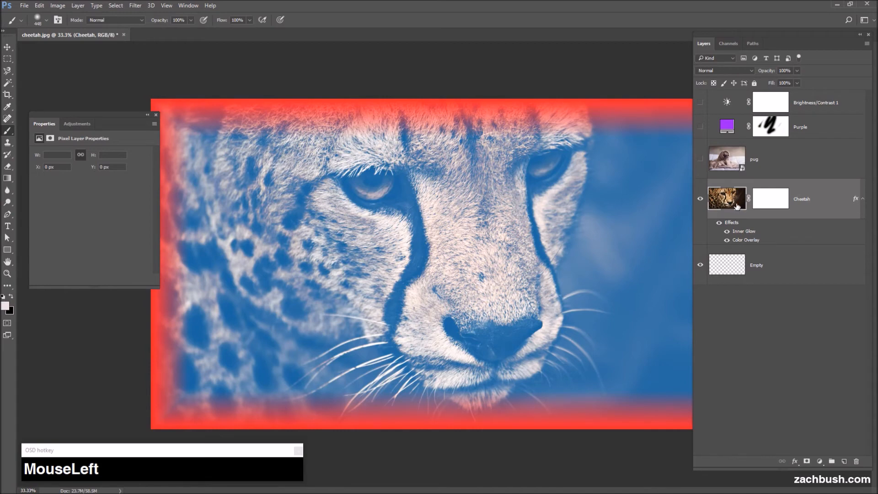
# Show the pug layer, preview it in Multiply, and set its blend mode to Normal
pyautogui.click(700, 158)
pyautogui.click(762, 163)
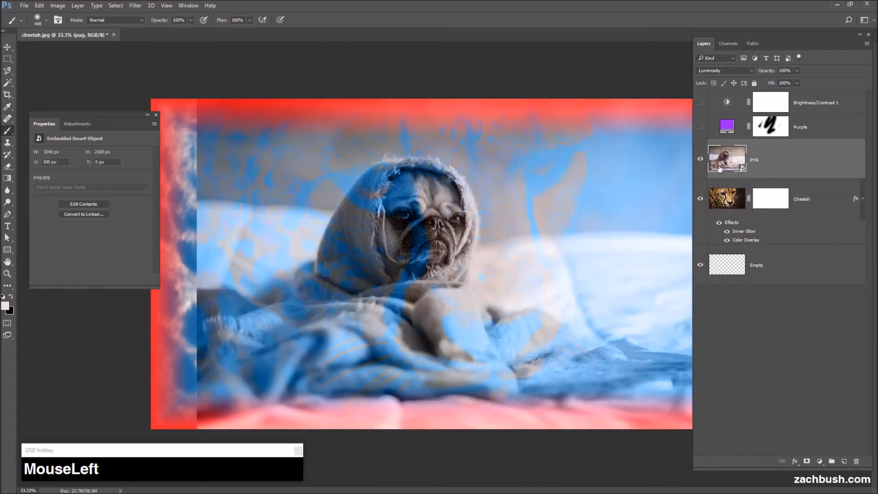
pyautogui.click(711, 72)
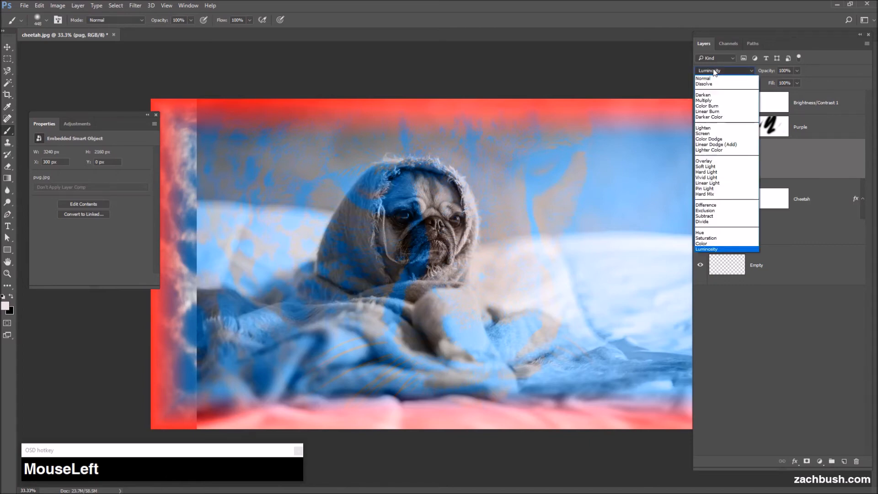
pyautogui.click(723, 100)
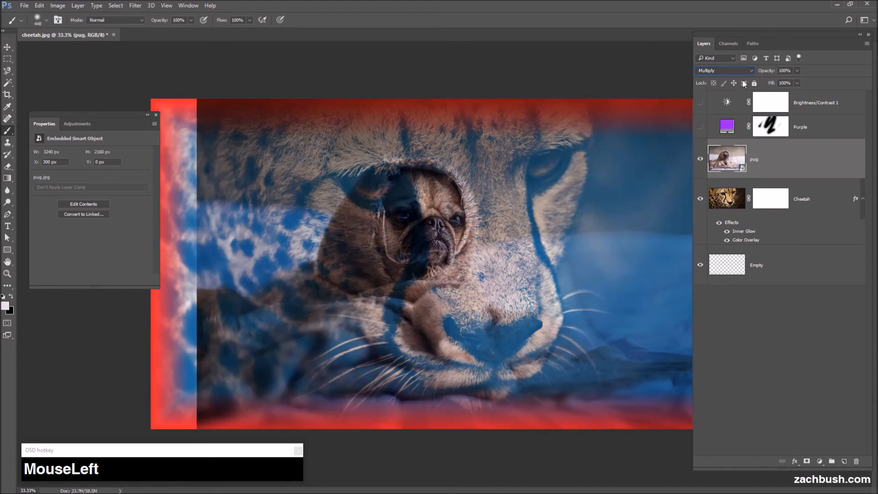
pyautogui.click(732, 71)
pyautogui.click(731, 76)
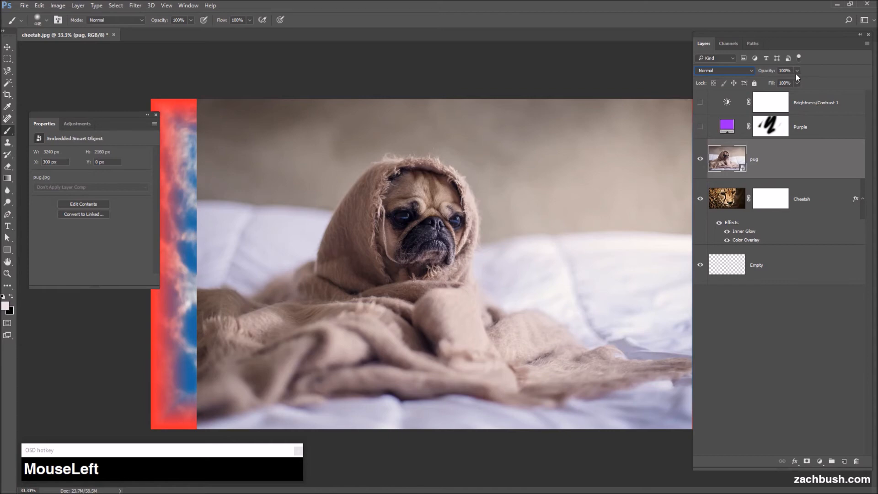
# Set the pug layer's opacity to 50%
pyautogui.moveTo(797, 71)
pyautogui.mouseDown()
pyautogui.moveTo(770, 86)
pyautogui.moveTo(808, 83)
pyautogui.mouseUp()
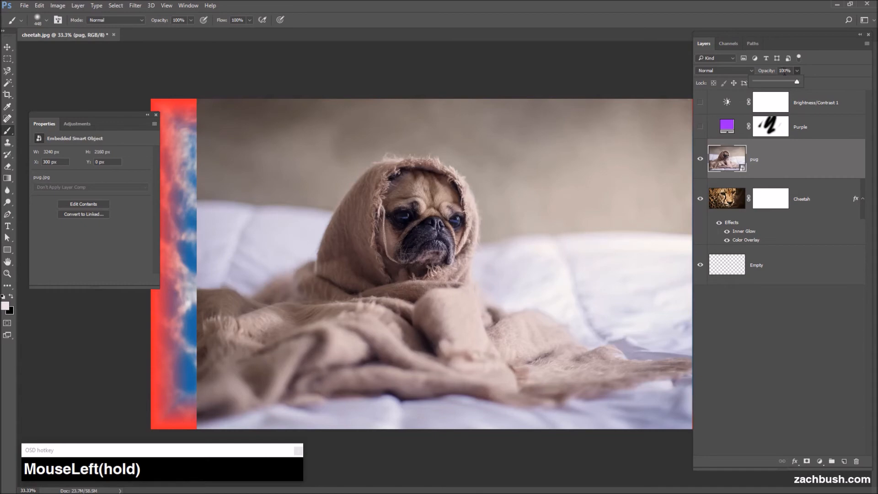
pyautogui.click(783, 71)
pyautogui.click(785, 71)
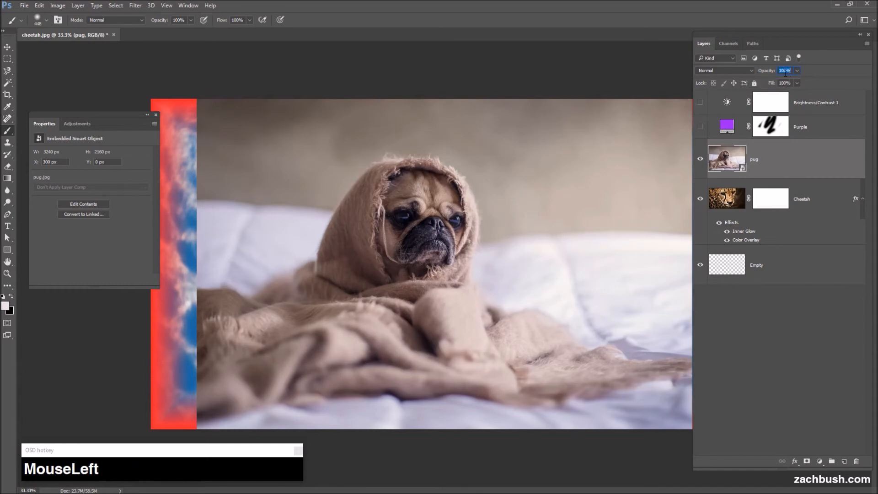
pyautogui.write('50')
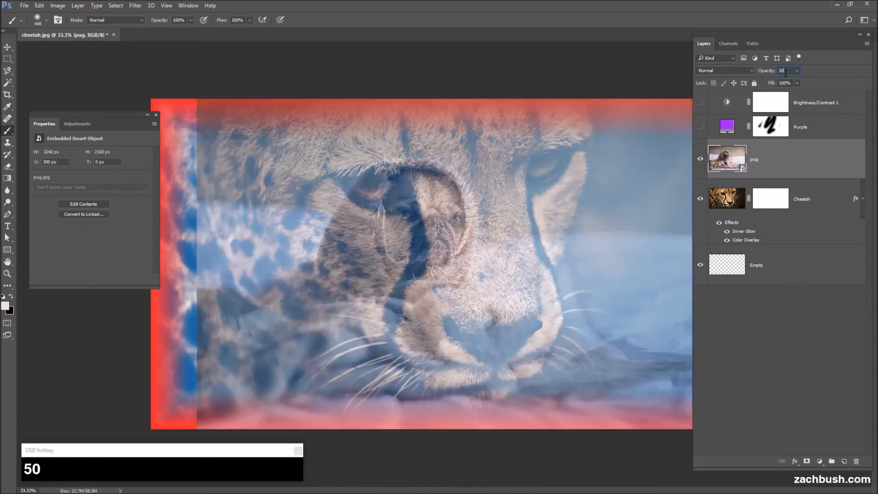
pyautogui.press('Return')
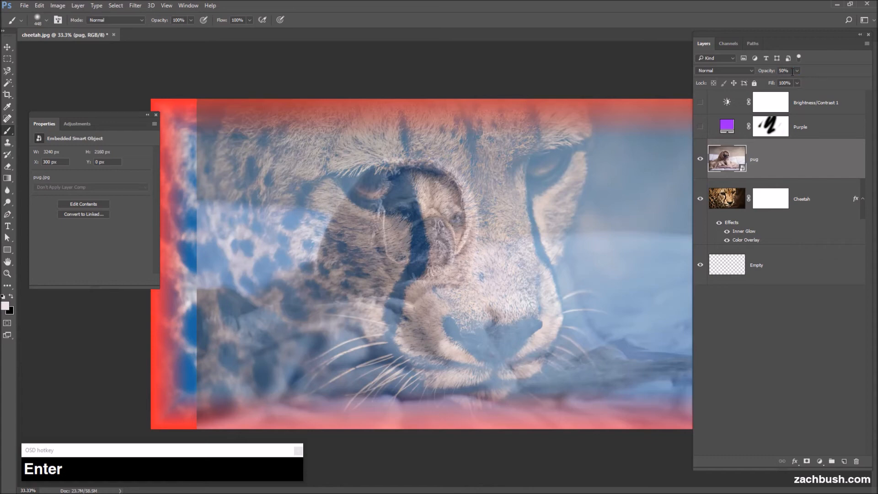
# Try to change the pug layer's opacity with direct number entries, including 12
pyautogui.click(783, 165)
pyautogui.press('1')
pyautogui.press('2')
pyautogui.press('3')
pyautogui.press('4')
pyautogui.click(784, 70)
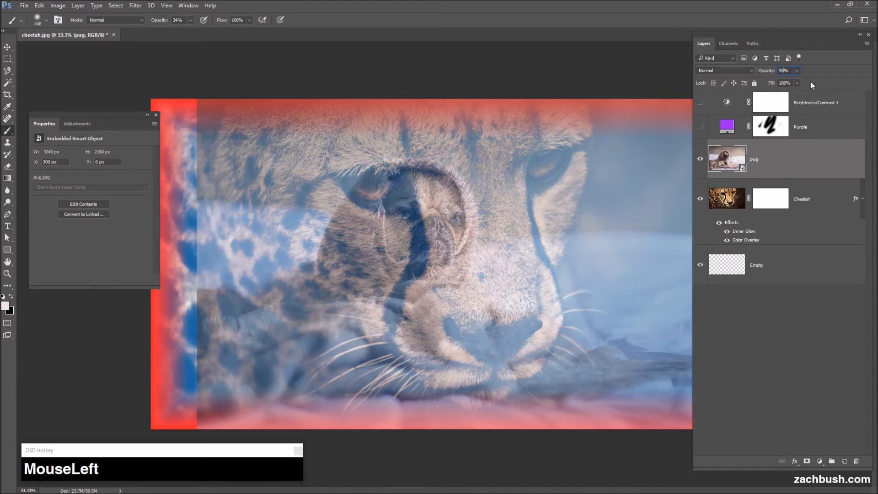
pyautogui.write('12')
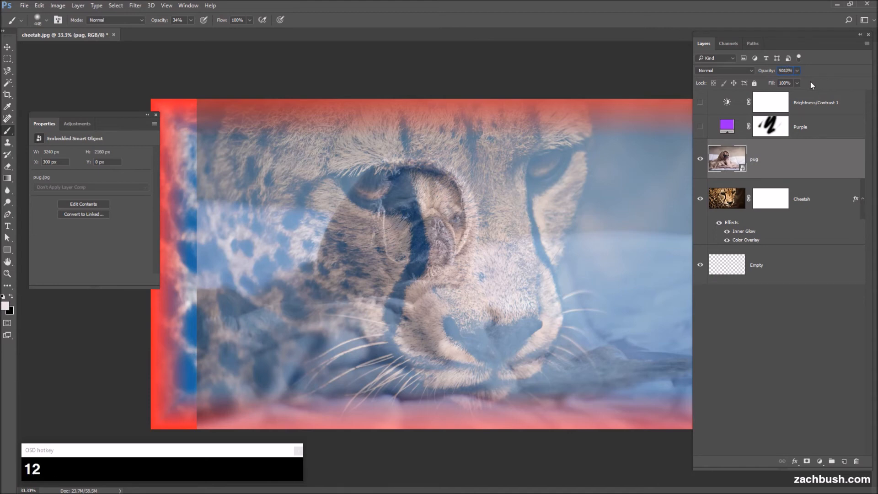
pyautogui.press('Return')
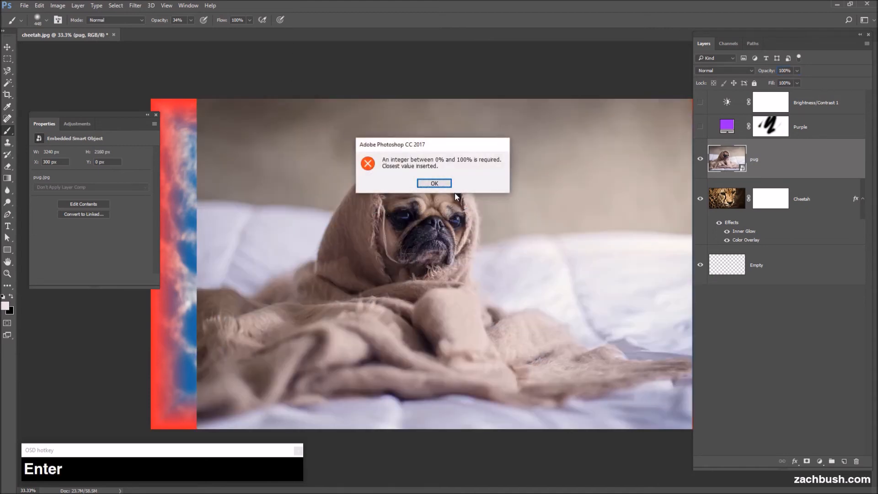
pyautogui.click(437, 183)
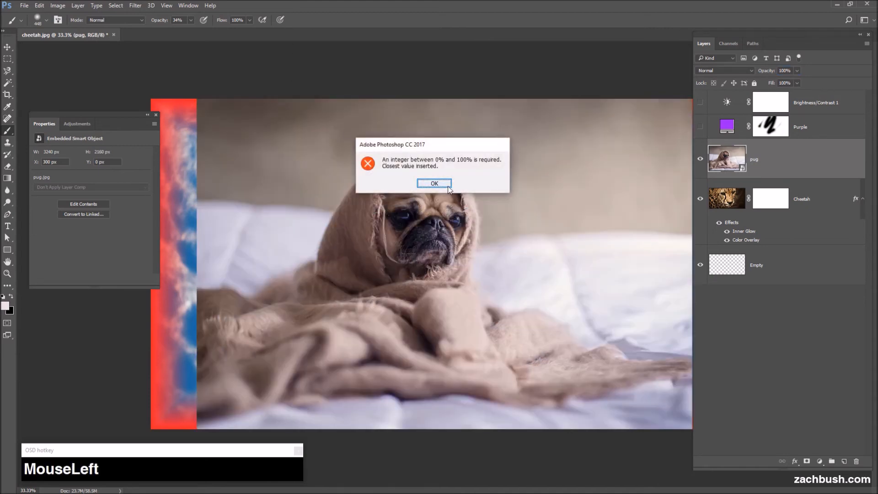
# Reduce the pug layer's opacity to 72%
pyautogui.click(798, 71)
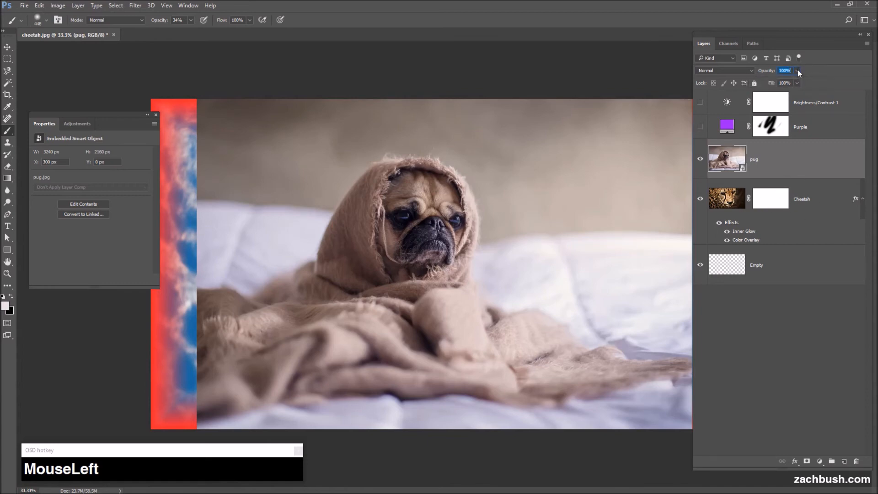
pyautogui.click(797, 71)
pyautogui.moveTo(792, 81)
pyautogui.mouseDown()
pyautogui.moveTo(779, 82)
pyautogui.moveTo(821, 83)
pyautogui.moveTo(787, 89)
pyautogui.mouseUp()
pyautogui.click(824, 160)
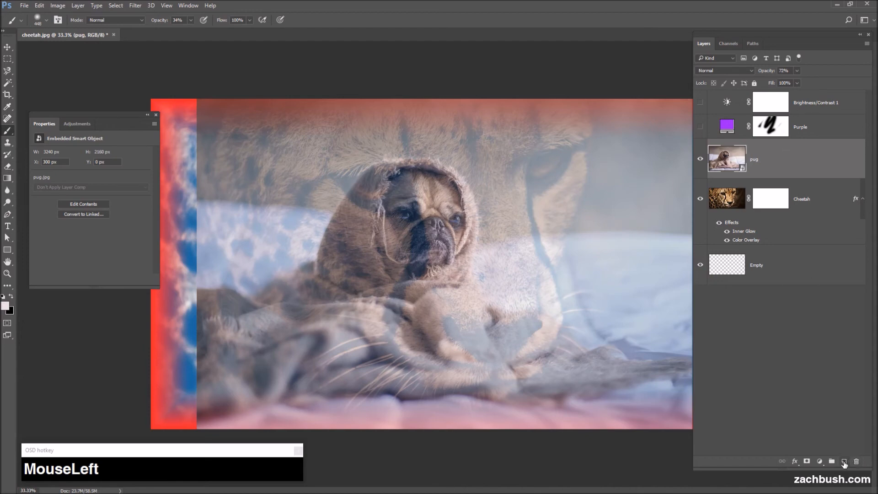
# Create a new layer group at the top of the layer stack, above the Brightness/Contrast 1 layer
pyautogui.click(759, 267)
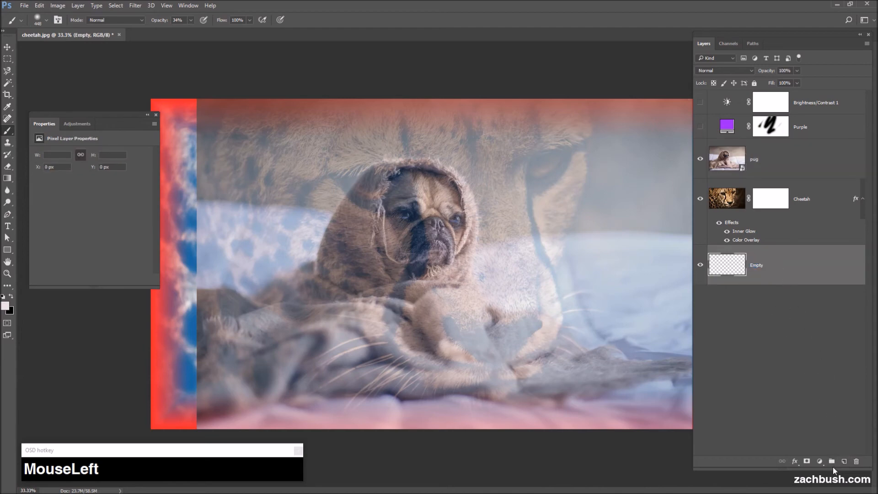
pyautogui.click(819, 109)
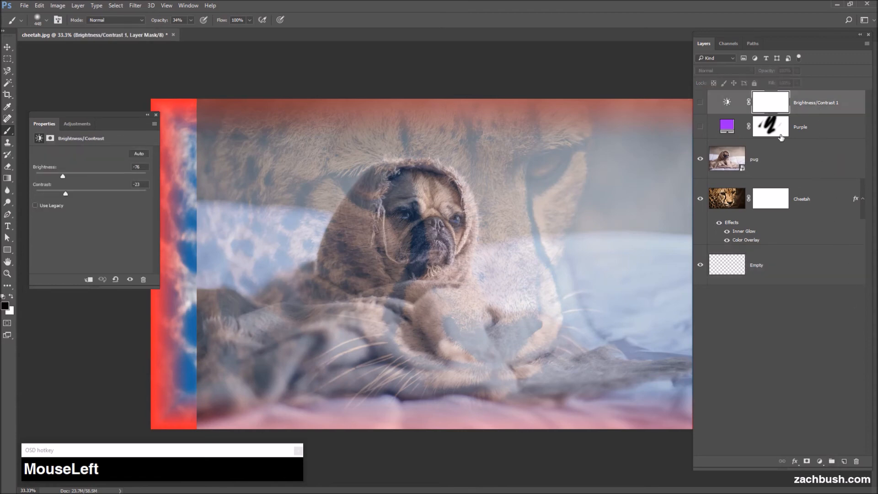
pyautogui.click(833, 462)
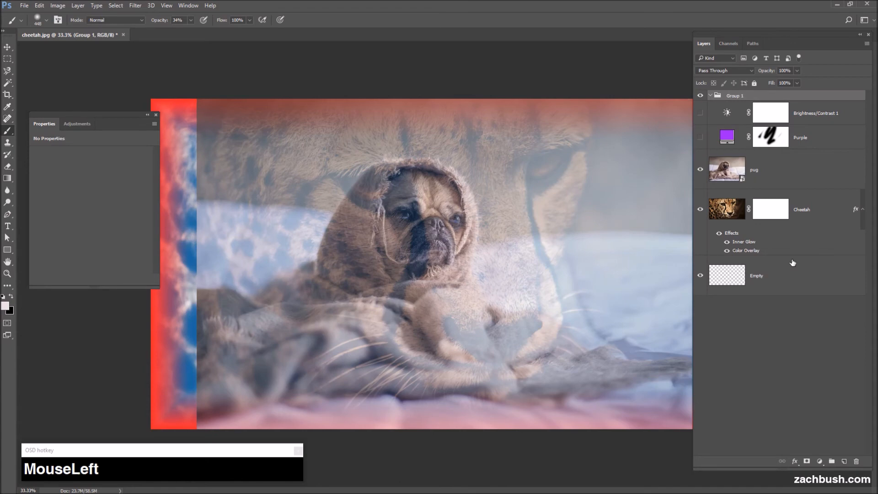
# Select the continuous range of layers from Brightness/Contrast 1 down to Empty
pyautogui.moveTo(801, 168); pyautogui.dragTo(819, 158)
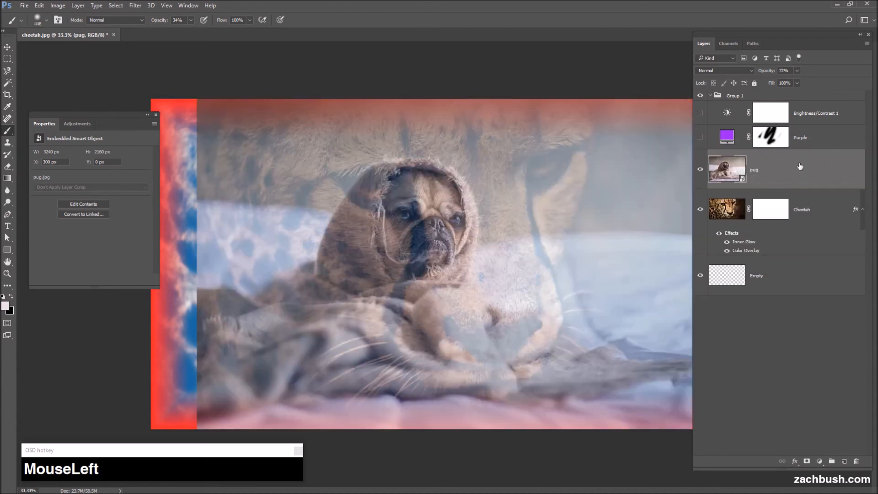
pyautogui.click(810, 118)
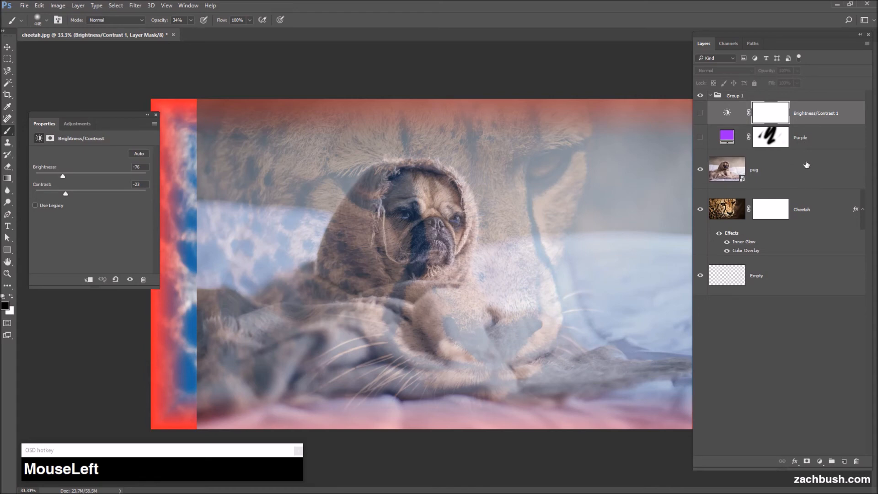
pyautogui.click(845, 109)
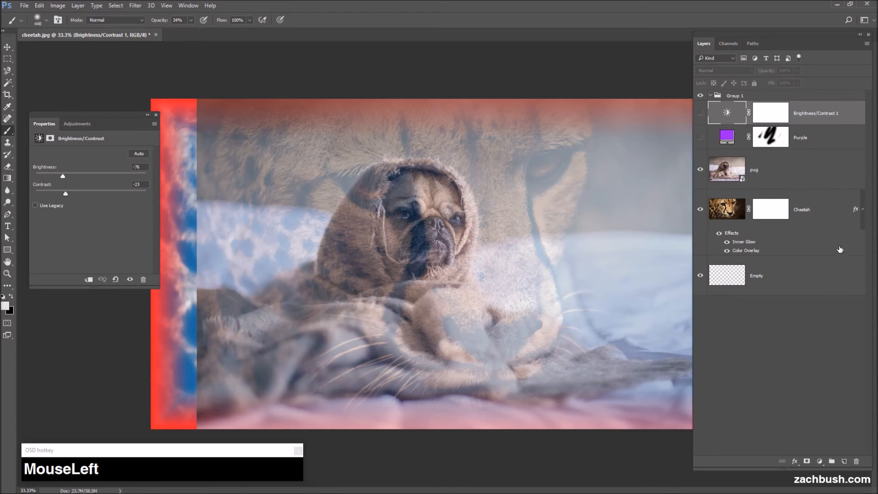
pyautogui.keyDown('shift'); pyautogui.click(840, 284); pyautogui.keyUp('shift')
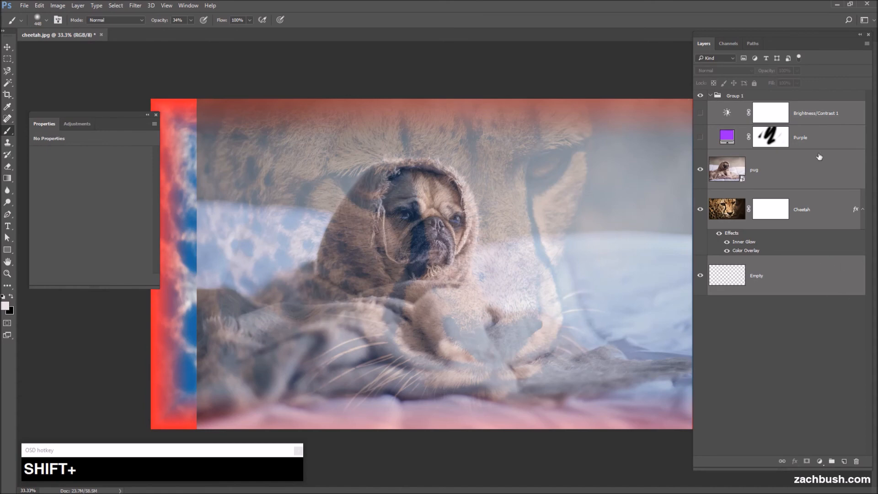
# Select only the Brightness/Contrast 1, pug and Empty layers and move them together into Group 1
pyautogui.click(830, 123)
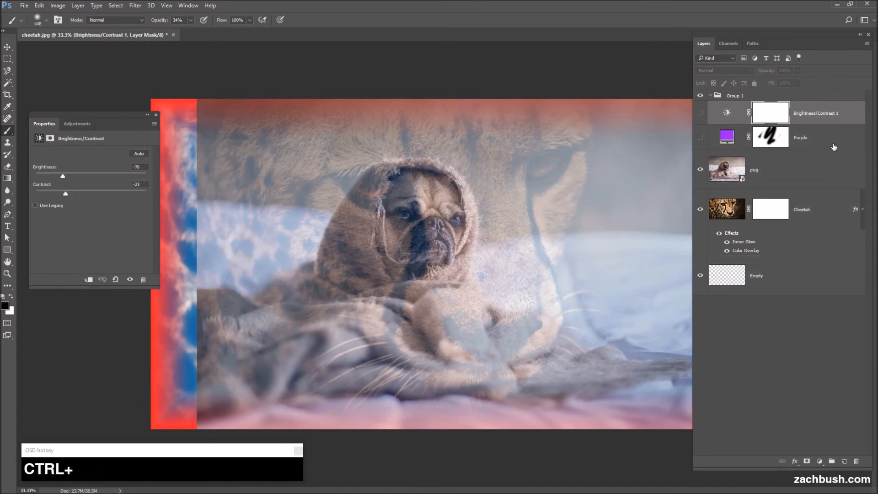
pyautogui.keyDown('ctrl'); pyautogui.click(814, 183); pyautogui.keyUp('ctrl')
pyautogui.keyDown('ctrl'); pyautogui.click(819, 275); pyautogui.keyUp('ctrl')
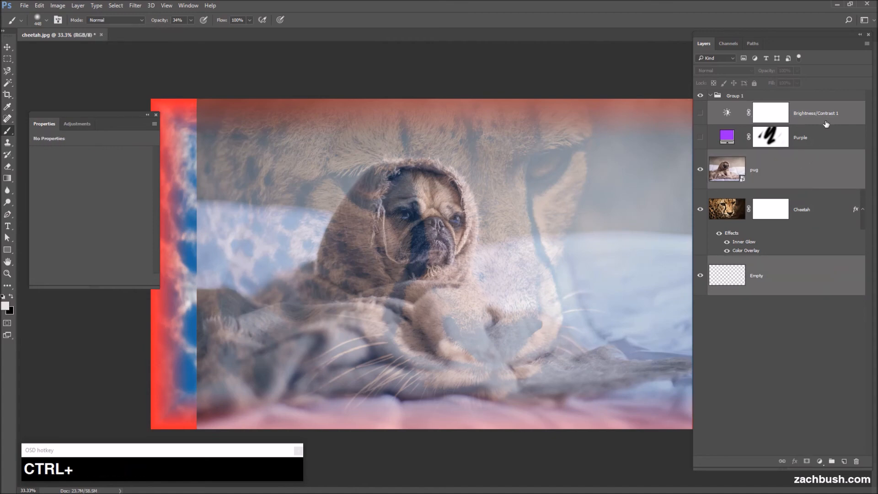
pyautogui.moveTo(823, 117); pyautogui.dragTo(789, 97)
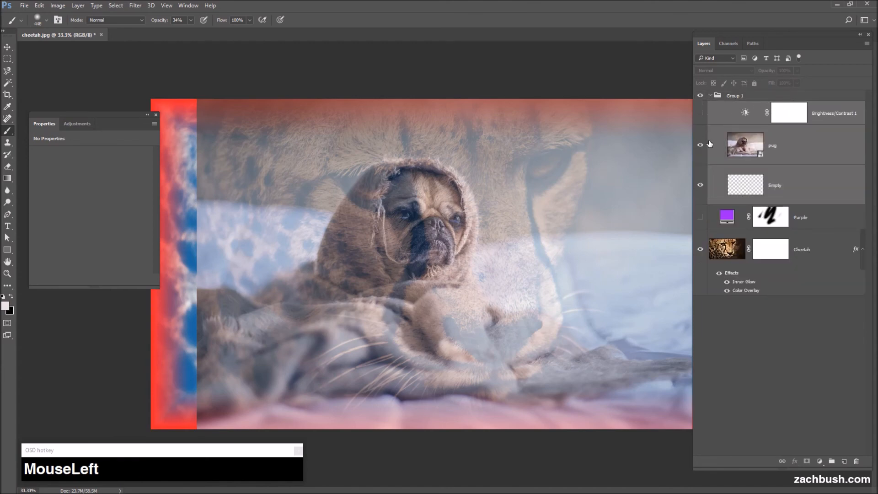
# Make the Brightness/Contrast 1 layer visible and toggle the visibility of Group 1 off and back on
pyautogui.click(700, 96)
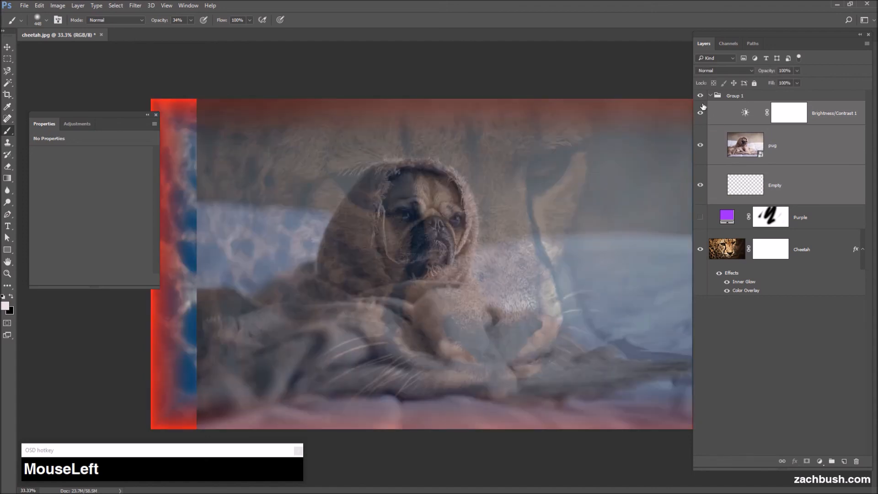
pyautogui.click(701, 112)
pyautogui.click(700, 113)
pyautogui.click(700, 95)
pyautogui.click(699, 95)
# Rename the layer group Group 1 as Whatevs
pyautogui.doubleClick(735, 96)
pyautogui.write('Wh')
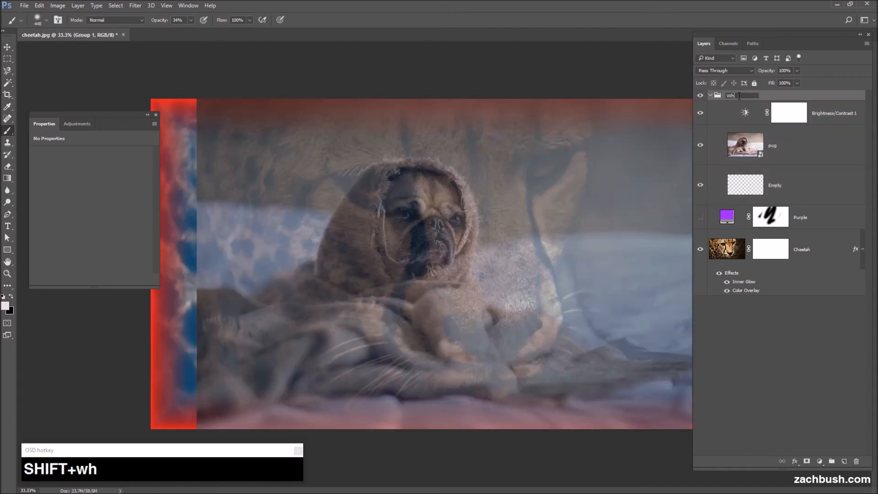
pyautogui.write('ate')
pyautogui.press('BackSpace')
pyautogui.write('te')
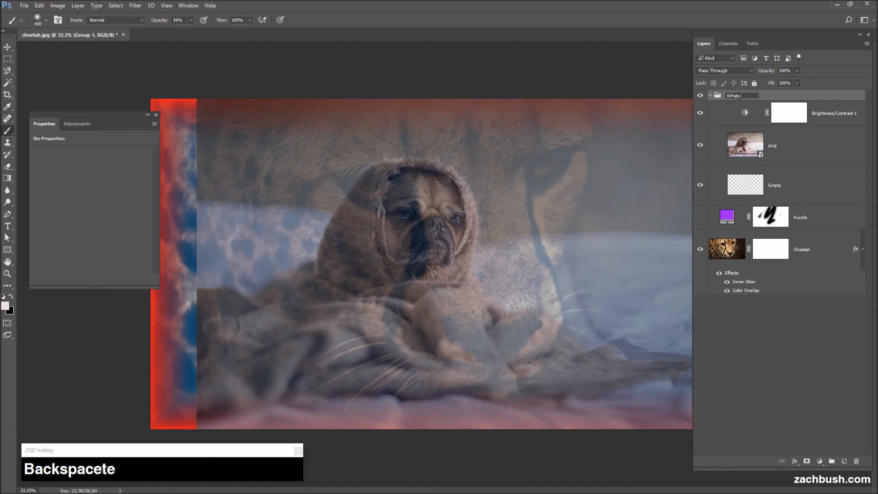
pyautogui.write('vs')
pyautogui.press('Return')
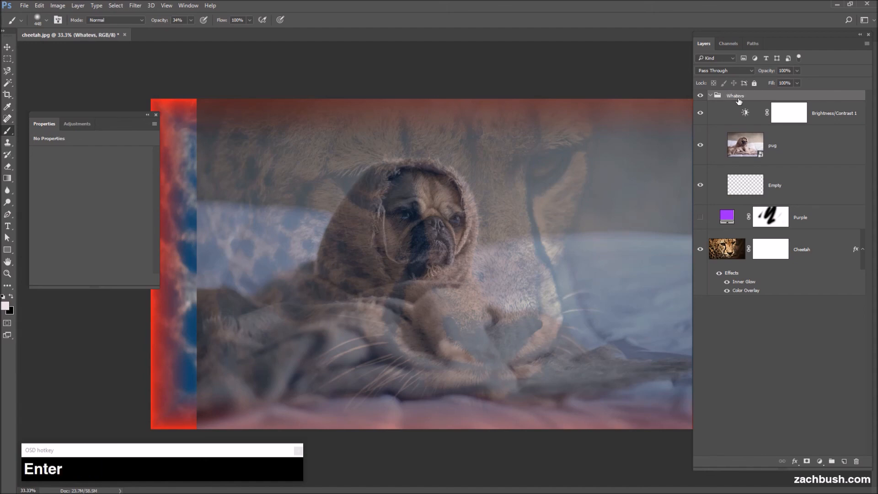
# Hide the Whatevs group, collapse it in the layer stack, and show it again
pyautogui.click(700, 96)
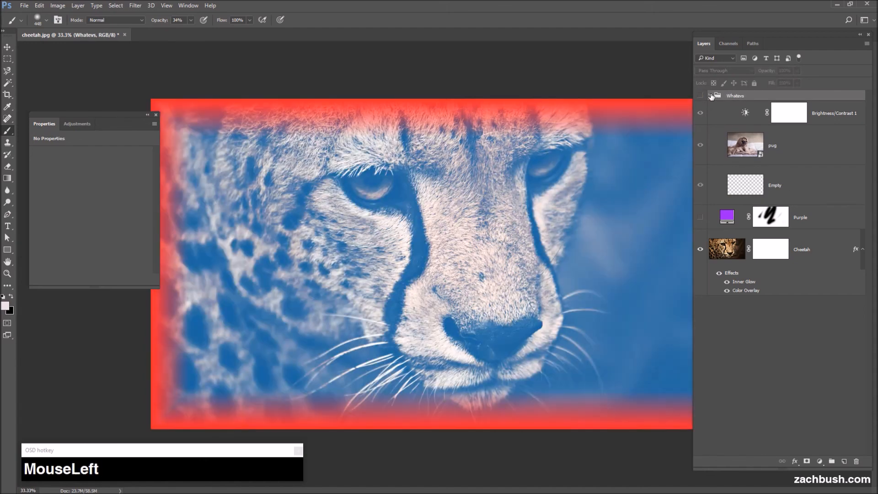
pyautogui.click(710, 95)
pyautogui.click(700, 96)
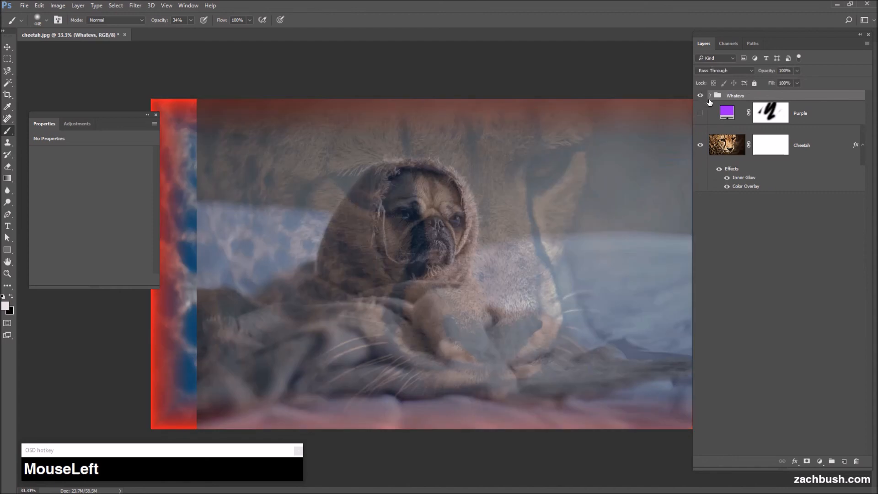